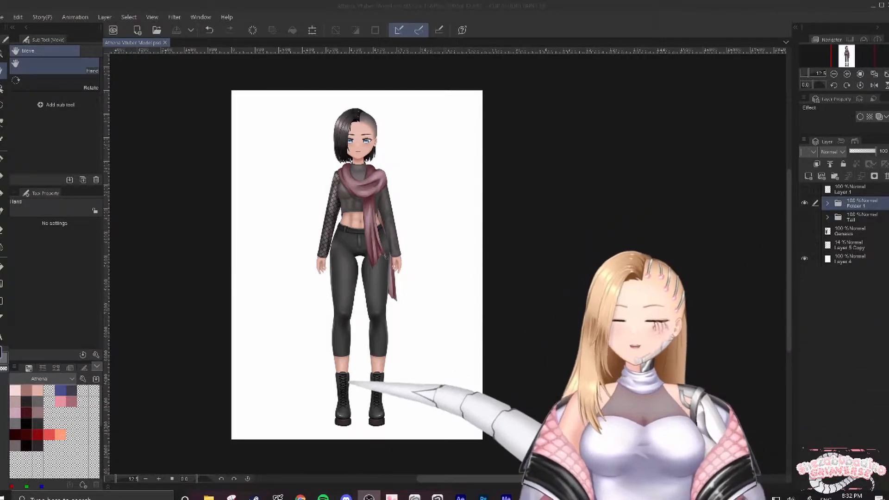
# - Expand Folder 1 and hide and show its Scarf front 2 folder to check which part it holds
pyautogui.moveTo(333, 113); pyautogui.dragTo(391, 122)
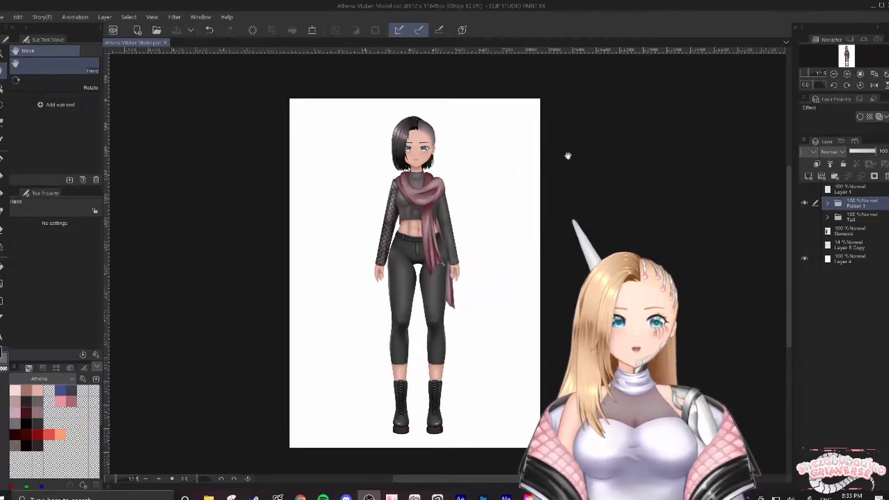
pyautogui.click(827, 204)
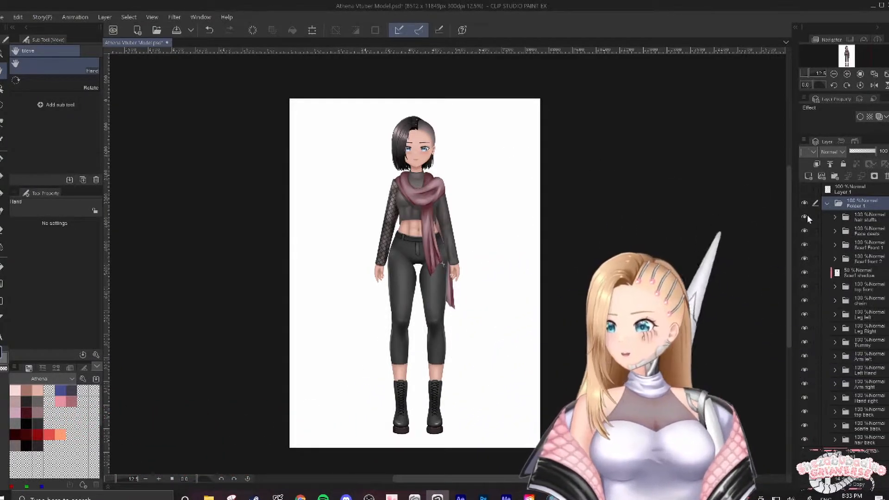
pyautogui.click(804, 258)
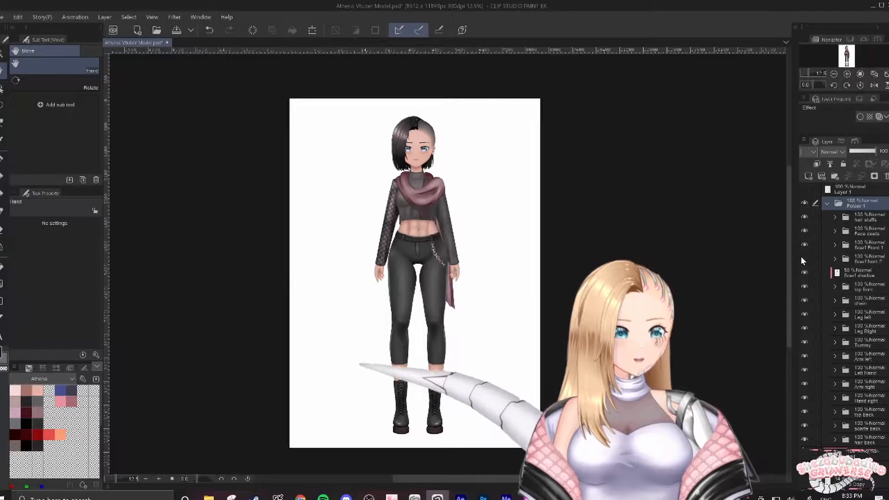
pyautogui.click(802, 260)
# - Widen the layer list to read the names of the body-part folders in Folder 1, and narrow it again
pyautogui.moveTo(795, 260); pyautogui.dragTo(731, 261)
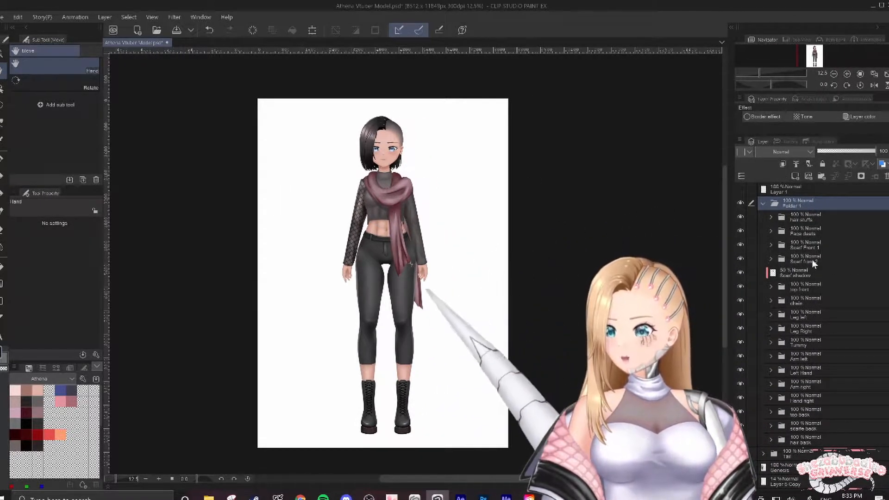
pyautogui.scroll(-1, 812, 259)
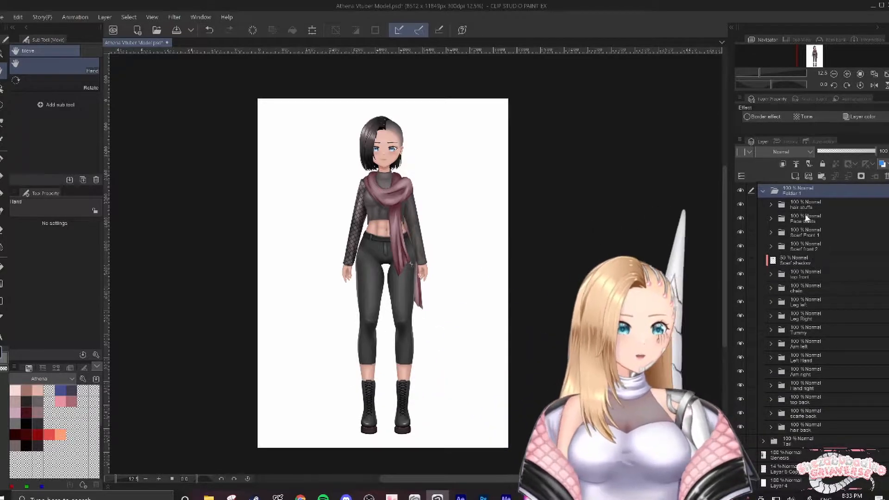
pyautogui.moveTo(738, 262); pyautogui.dragTo(796, 261)
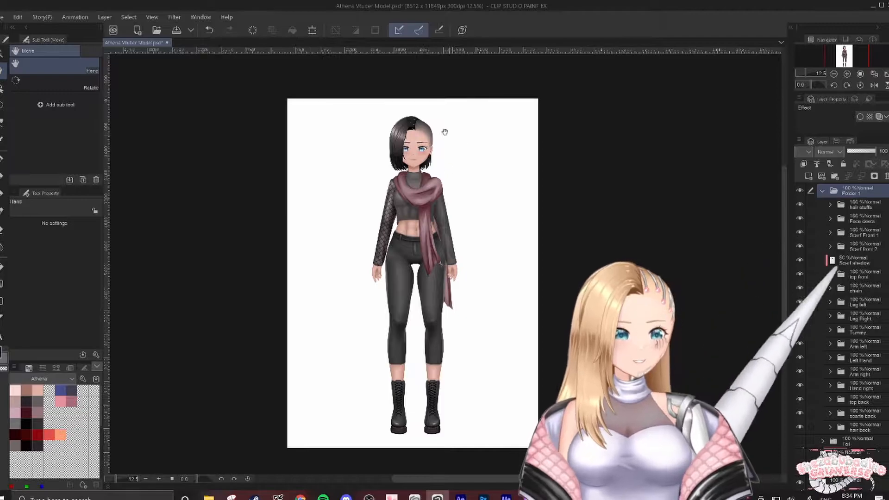
# - Expand the Face deets folder and select the Shave layer inside its Face folder
pyautogui.scroll(5, 447, 133)
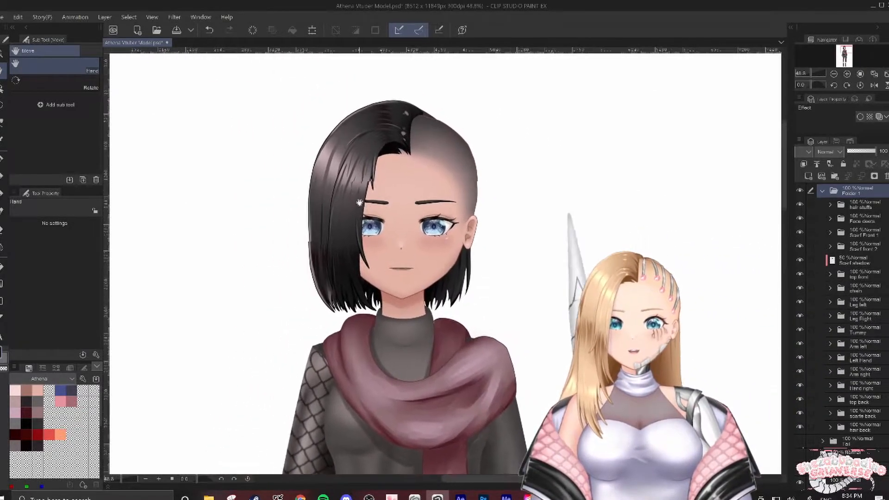
pyautogui.scroll(2, 451, 217)
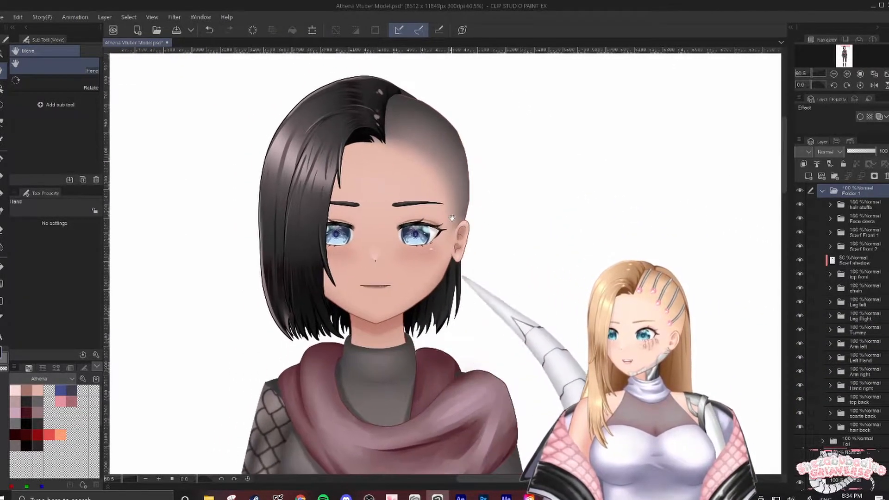
pyautogui.moveTo(415, 208); pyautogui.dragTo(425, 205)
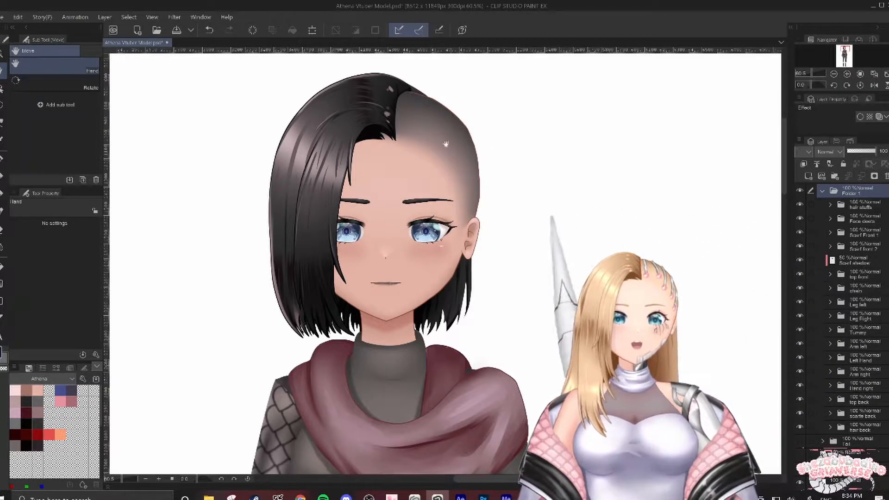
pyautogui.click(2, 89)
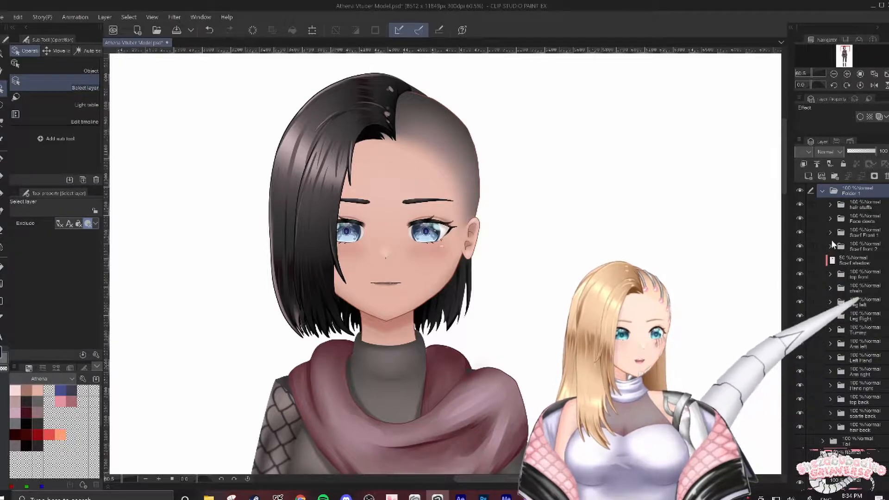
pyautogui.click(829, 218)
pyautogui.click(861, 330)
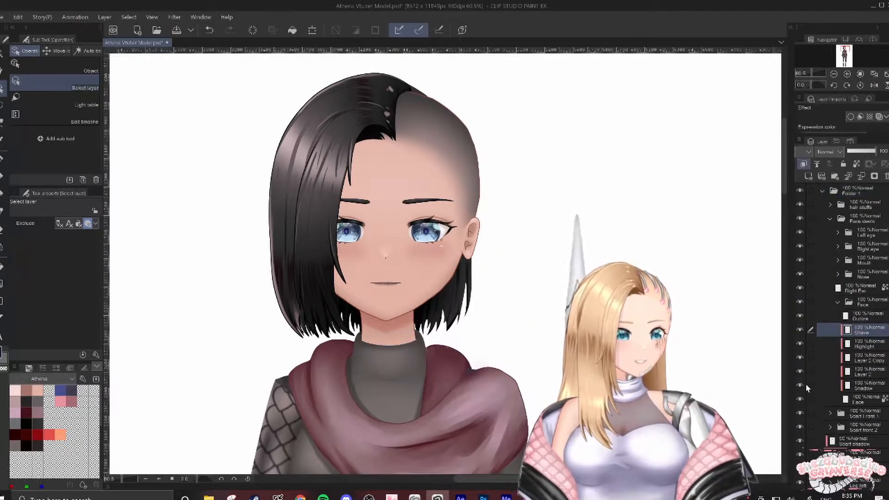
# - Turn off clipping on the Shadow layer in the Face folder to inspect the unclipped shading, and clip it again
pyautogui.click(839, 388)
pyautogui.click(804, 164)
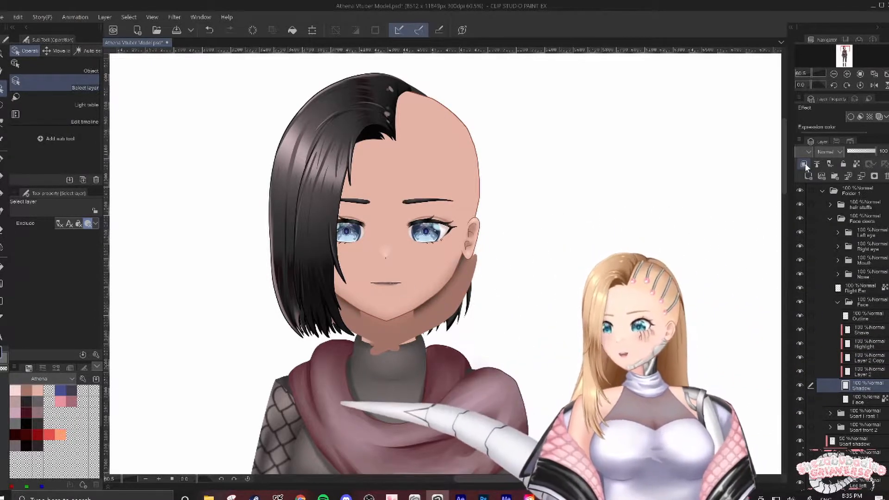
pyautogui.click(804, 163)
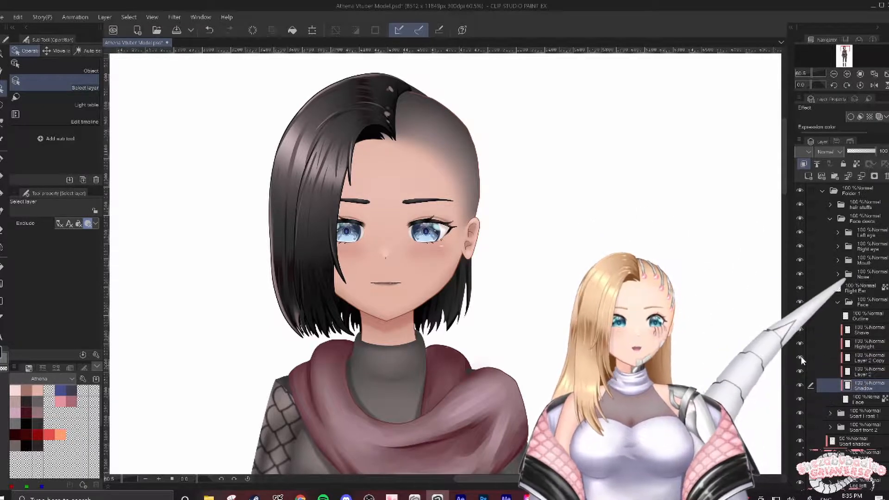
# - Merge Layer 2 Copy into Layer 2 inside the Face folder, and collapse that folder
pyautogui.click(800, 359)
pyautogui.click(864, 358)
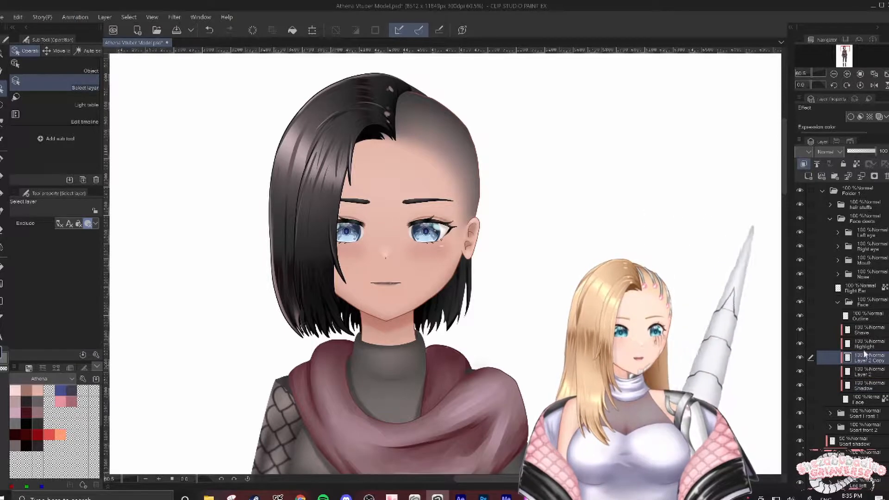
pyautogui.click(872, 178)
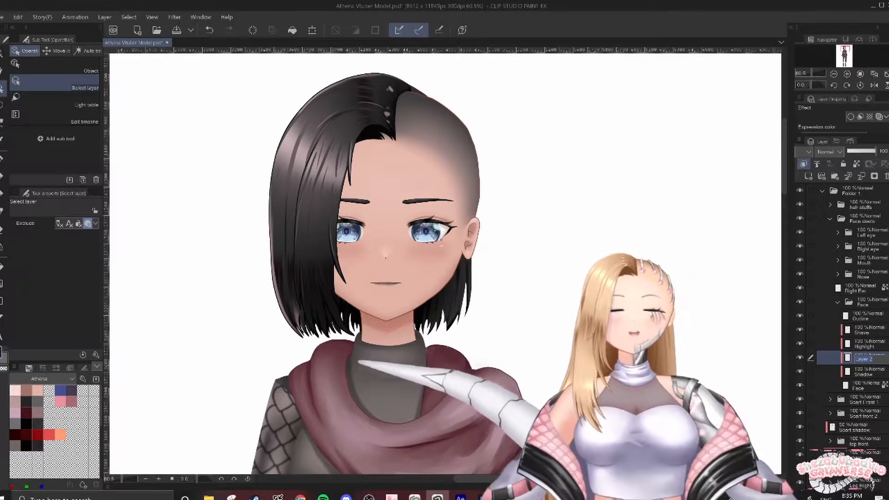
pyautogui.click(838, 302)
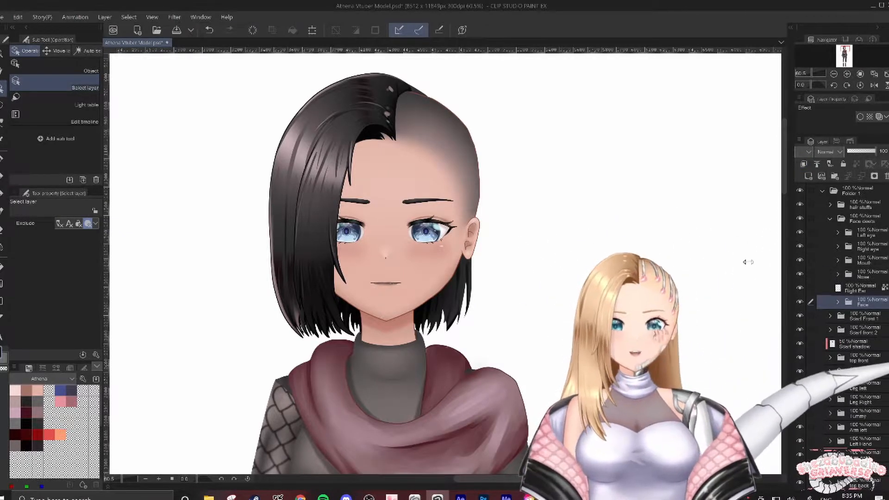
# - Open the Nose folder to review its separate layers against the face close-up, and close it again
pyautogui.scroll(4, 355, 235)
pyautogui.scroll(3, 382, 208)
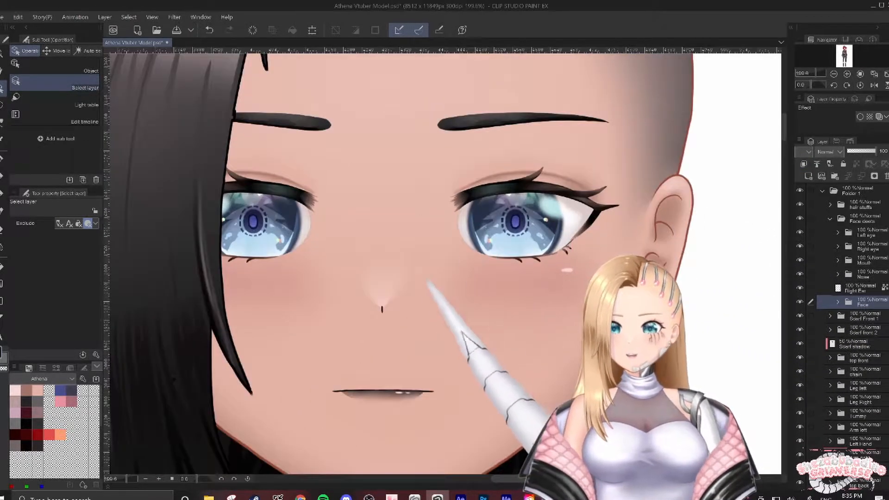
pyautogui.moveTo(406, 375); pyautogui.dragTo(474, 329)
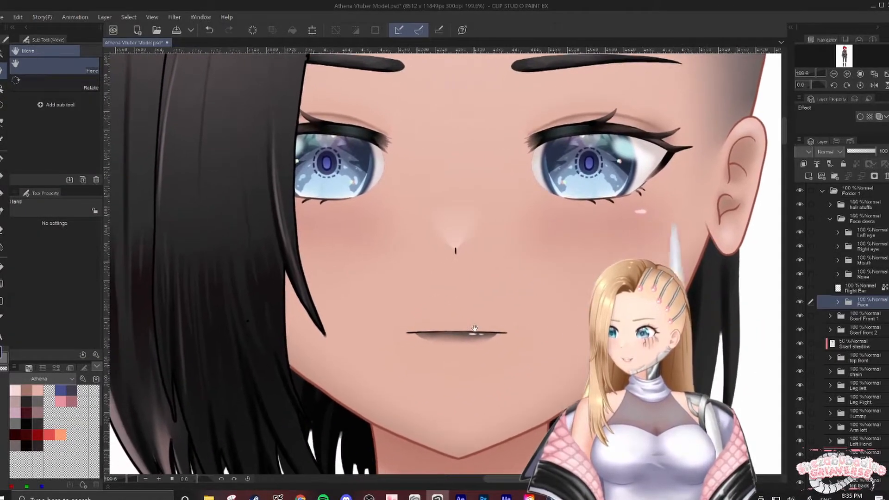
pyautogui.click(838, 274)
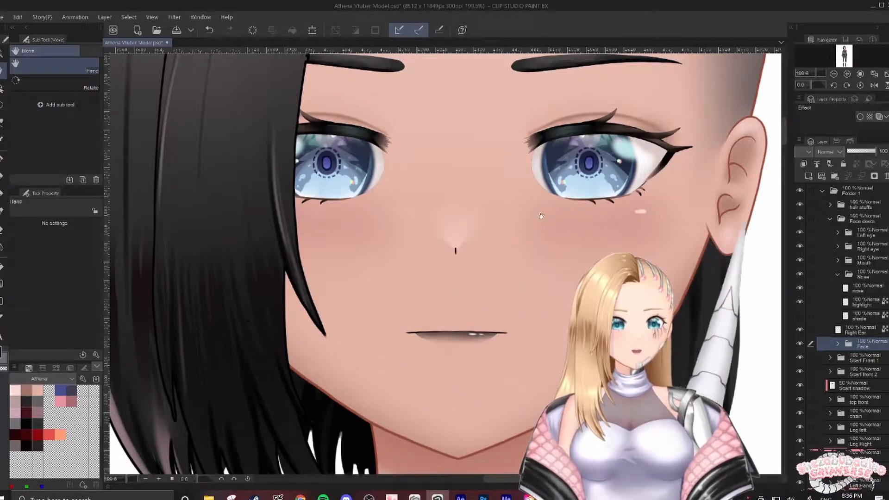
pyautogui.click(837, 275)
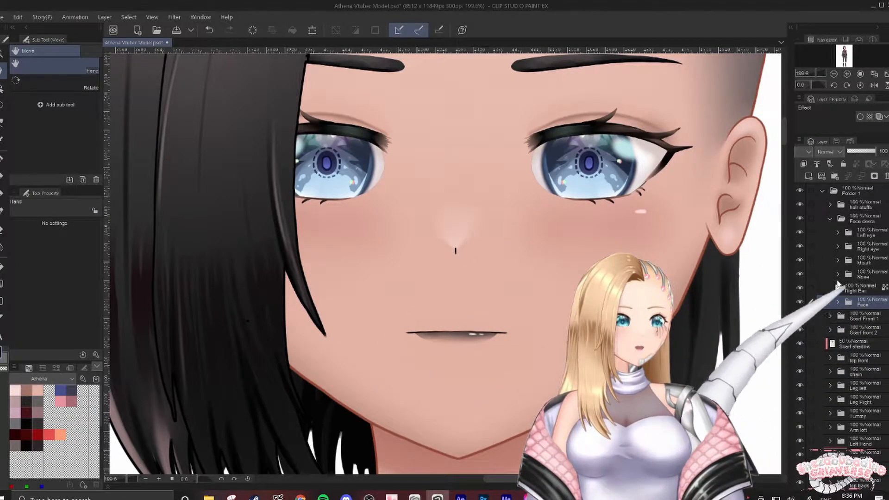
# - Open the Right eye folder and review its lash, eyeliner, shine, highlight, pupil, iris and white layers
pyautogui.click(838, 246)
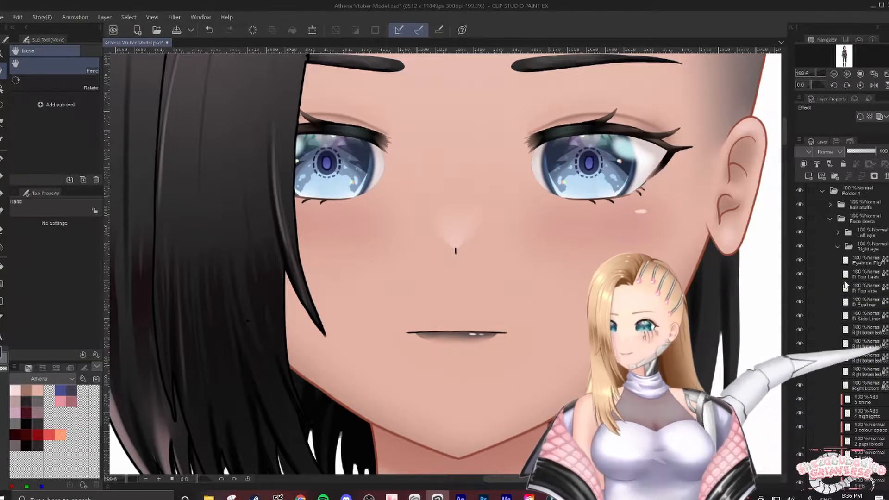
pyautogui.moveTo(544, 242); pyautogui.dragTo(414, 307)
pyautogui.scroll(-5, 834, 317)
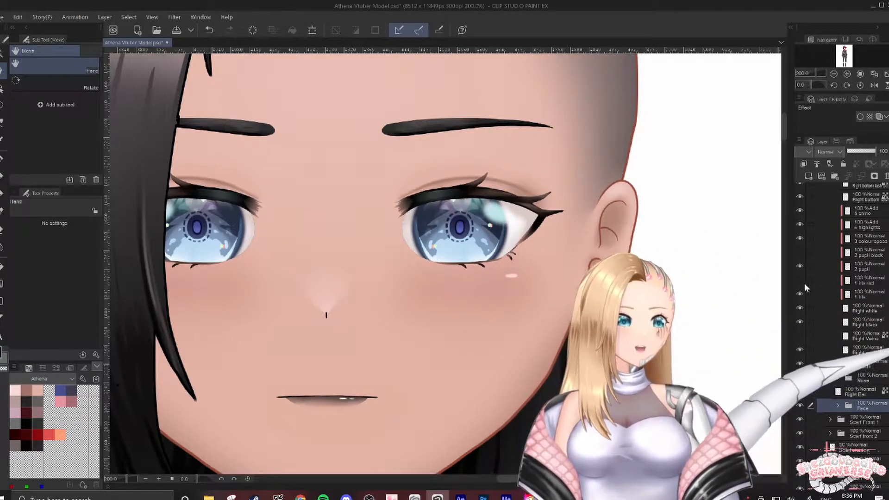
pyautogui.scroll(3, 819, 303)
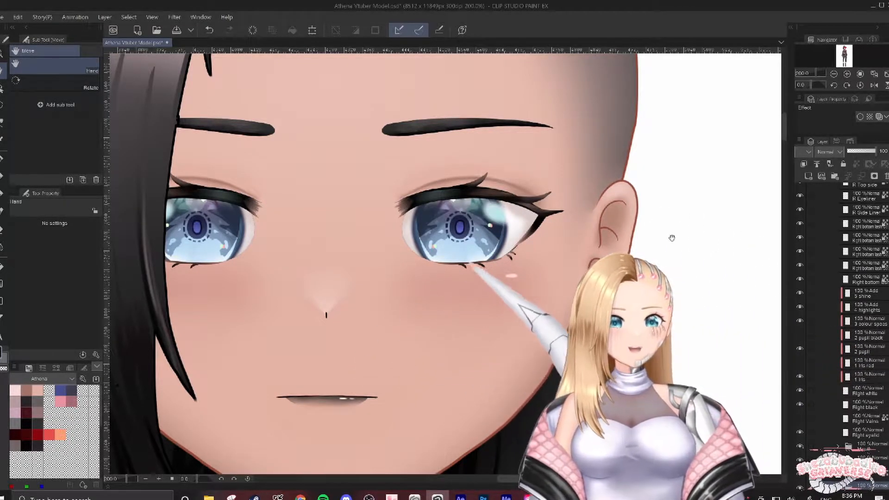
pyautogui.scroll(4, 834, 329)
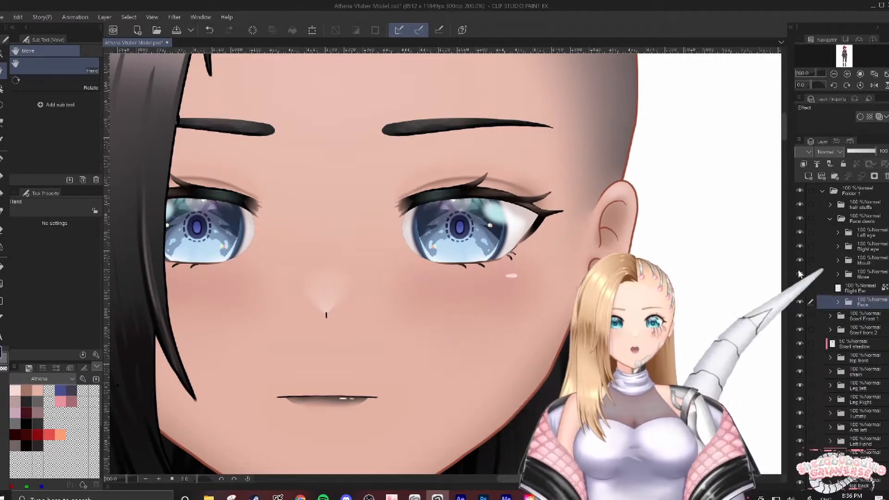
# - Expand the Mouth folder and hide the Face folder to expose the mouth parts
pyautogui.click(836, 260)
pyautogui.moveTo(390, 391); pyautogui.dragTo(539, 277)
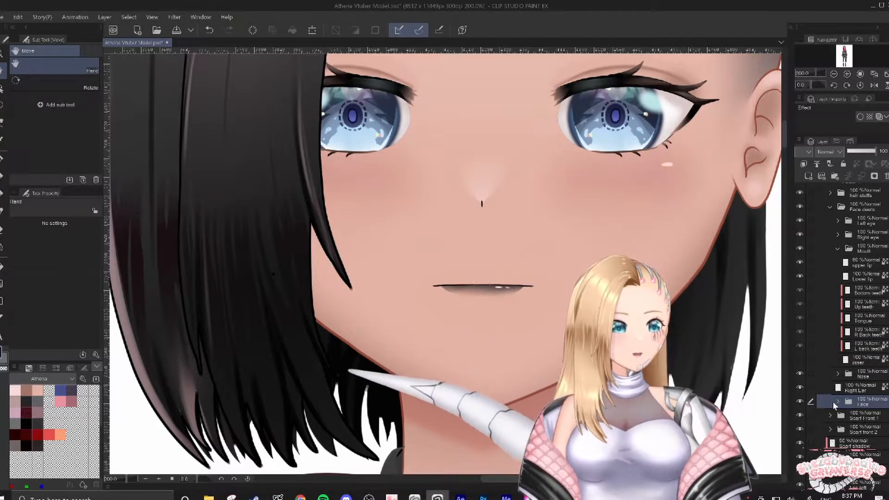
pyautogui.click(799, 401)
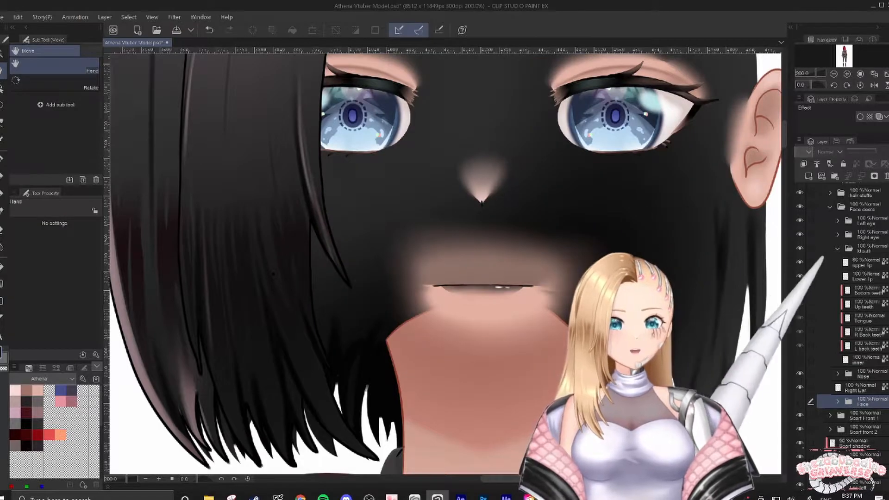
pyautogui.scroll(2, 464, 279)
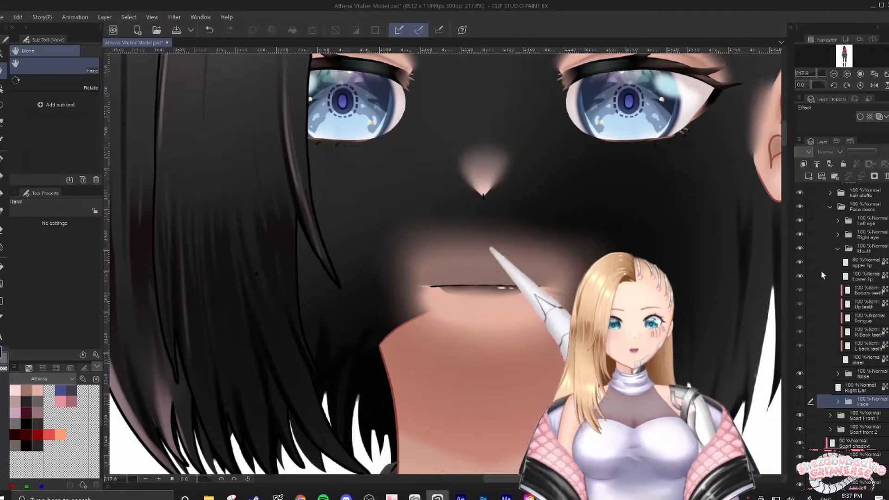
# - Toggle the visibility of the upper lip and Lower lip layers in the Mouth folder to check each part
pyautogui.click(799, 262)
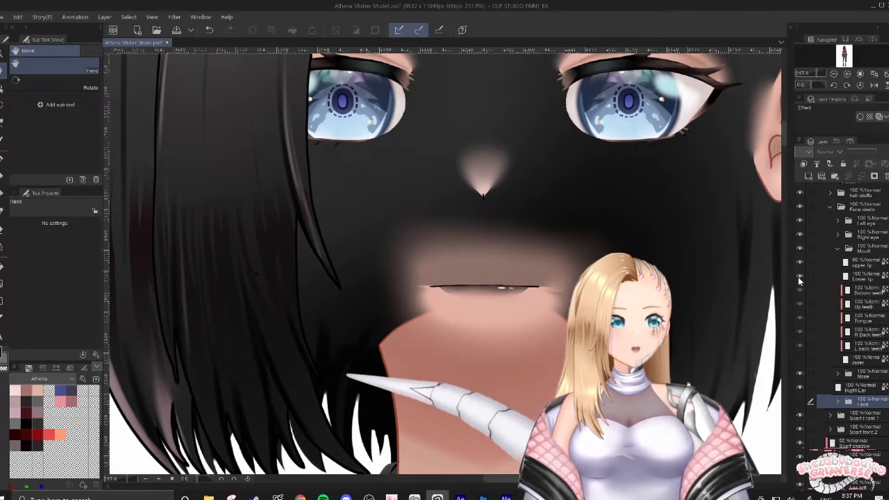
pyautogui.click(799, 277)
pyautogui.click(798, 277)
# - Toggle the teeth, tongue and inner mouth layers off and on, and toggle the upper lip to compare them
pyautogui.moveTo(804, 288); pyautogui.dragTo(797, 364)
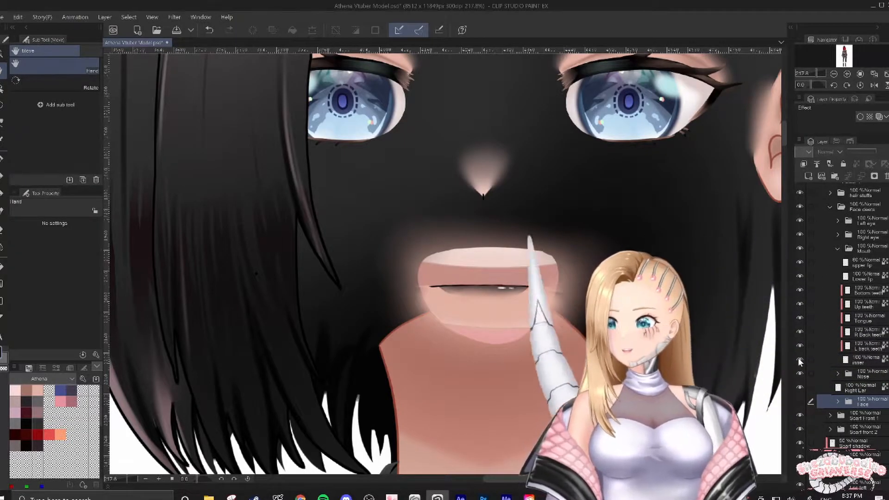
pyautogui.moveTo(798, 356); pyautogui.dragTo(799, 288)
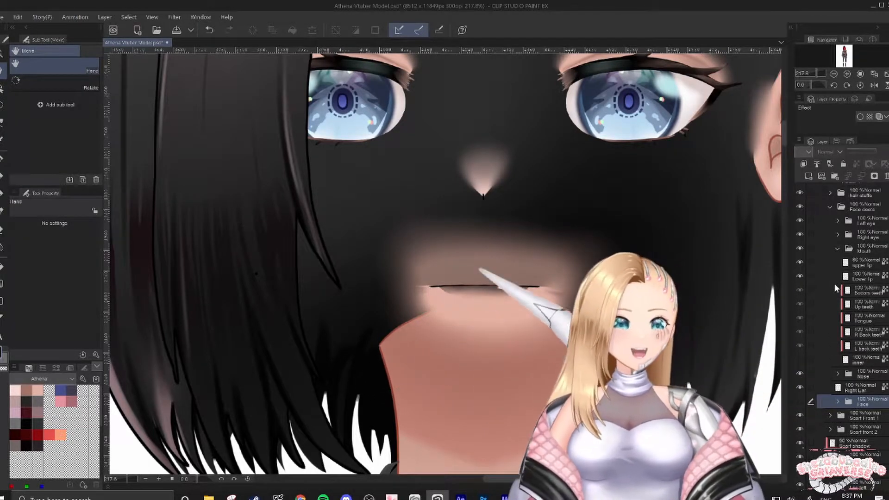
pyautogui.click(801, 358)
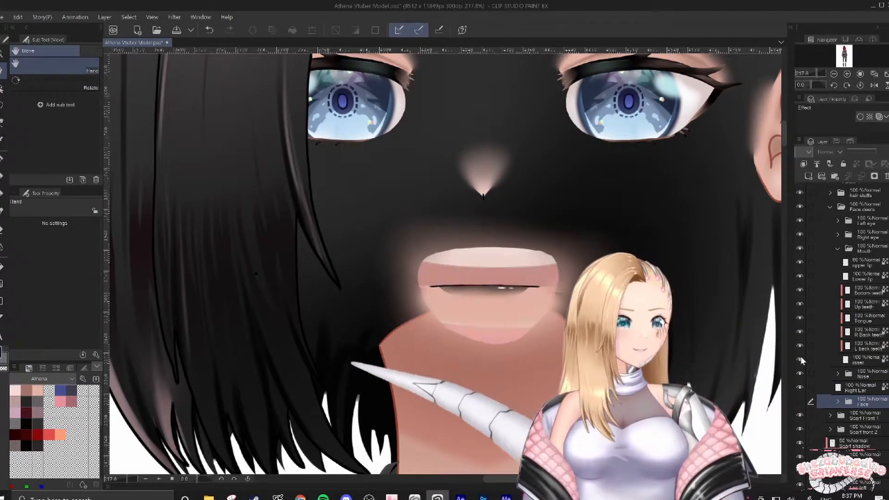
pyautogui.click(799, 262)
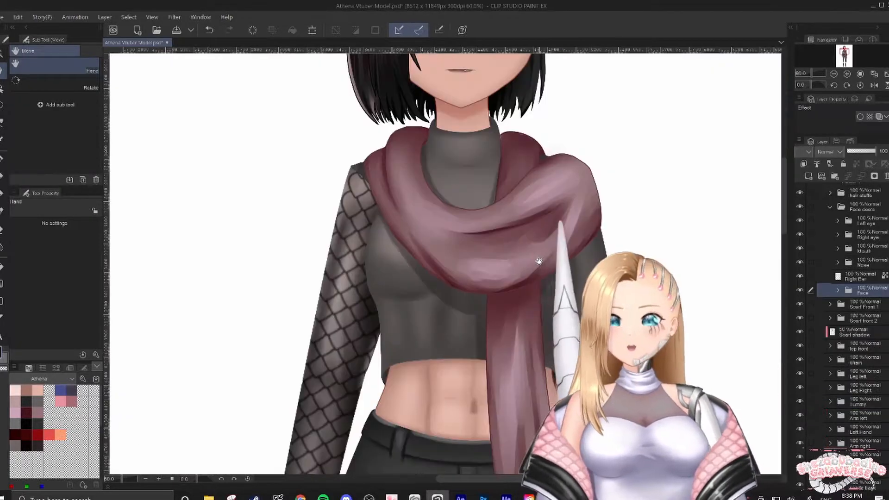
# - Hide the Scarf Front 1 folder to reveal the scarf pieces and top beneath it
pyautogui.scroll(-3, 547, 259)
pyautogui.moveTo(567, 332); pyautogui.dragTo(511, 198)
pyautogui.moveTo(514, 372); pyautogui.dragTo(506, 499)
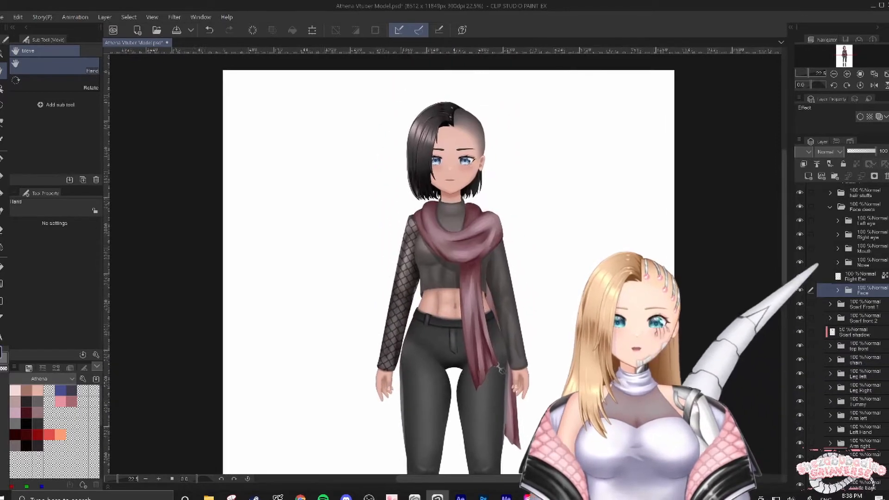
pyautogui.scroll(1, 455, 300)
pyautogui.scroll(1, 454, 301)
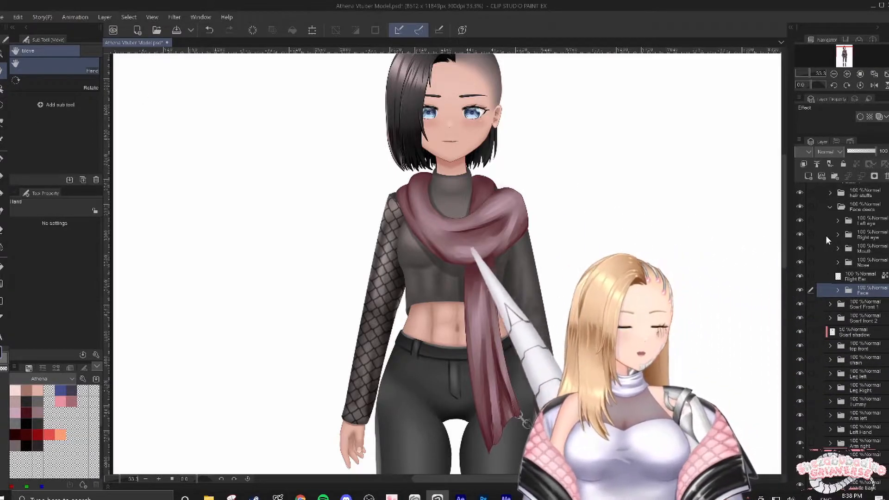
pyautogui.scroll(-3, 839, 379)
pyautogui.scroll(3, 847, 366)
pyautogui.click(799, 305)
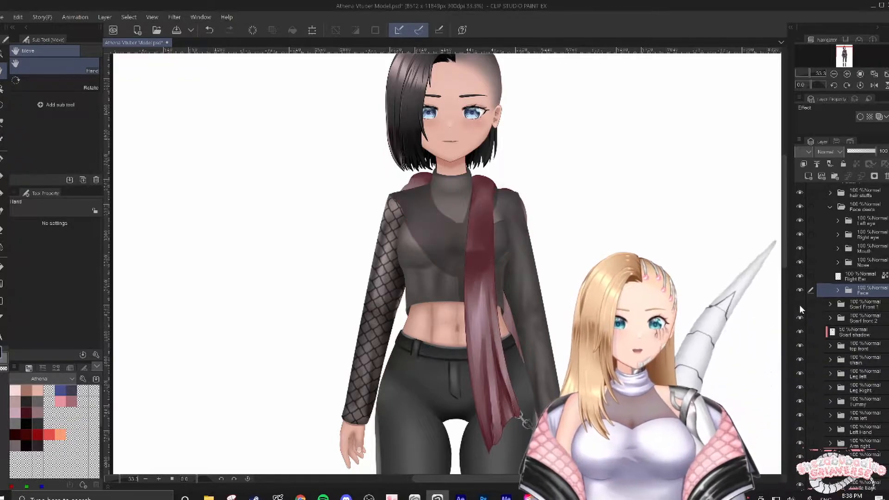
# - Toggle the Scarf Front 1 folder's visibility to compare the scarf pieces, leaving the folder shown
pyautogui.click(799, 304)
pyautogui.click(798, 305)
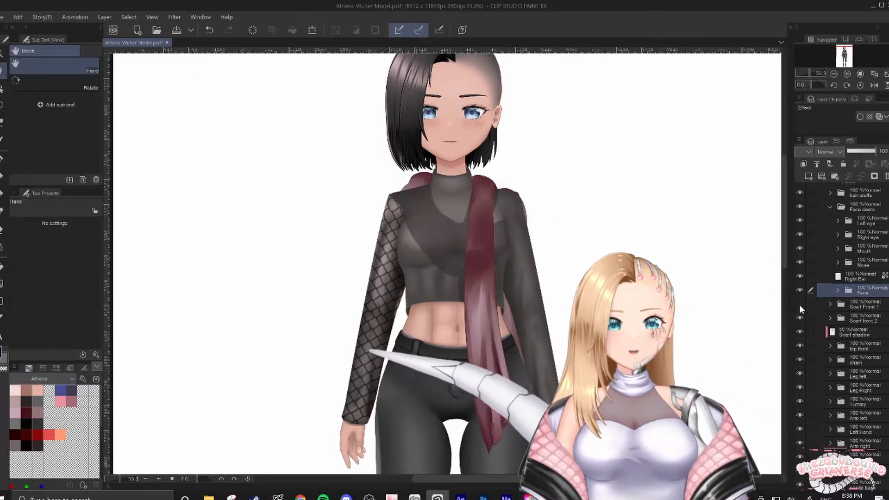
pyautogui.click(798, 304)
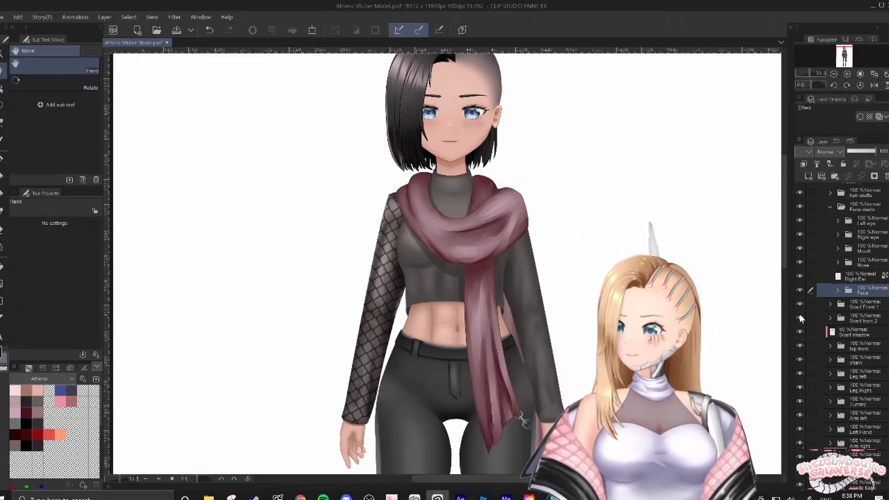
# - Examine the remaining body and clothing folders and look over the whole figure from legs to torso
pyautogui.scroll(-3, 800, 417)
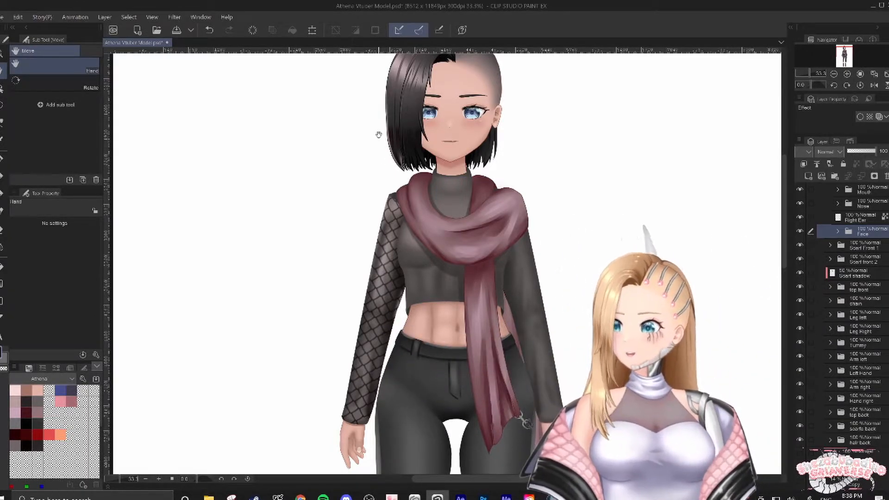
pyautogui.scroll(-1, 515, 280)
pyautogui.moveTo(487, 433); pyautogui.dragTo(499, 278)
pyautogui.scroll(1, 444, 265)
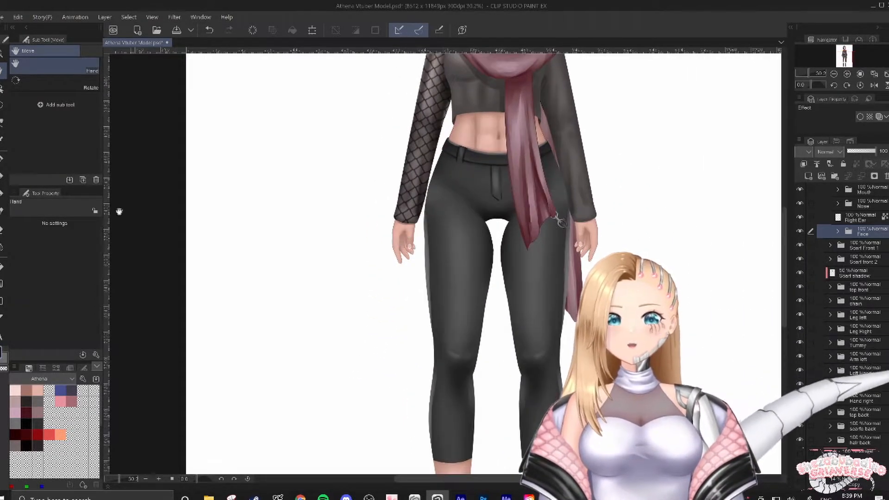
pyautogui.moveTo(340, 143); pyautogui.dragTo(319, 294)
pyautogui.scroll(3, 409, 304)
pyautogui.moveTo(414, 354); pyautogui.dragTo(408, 308)
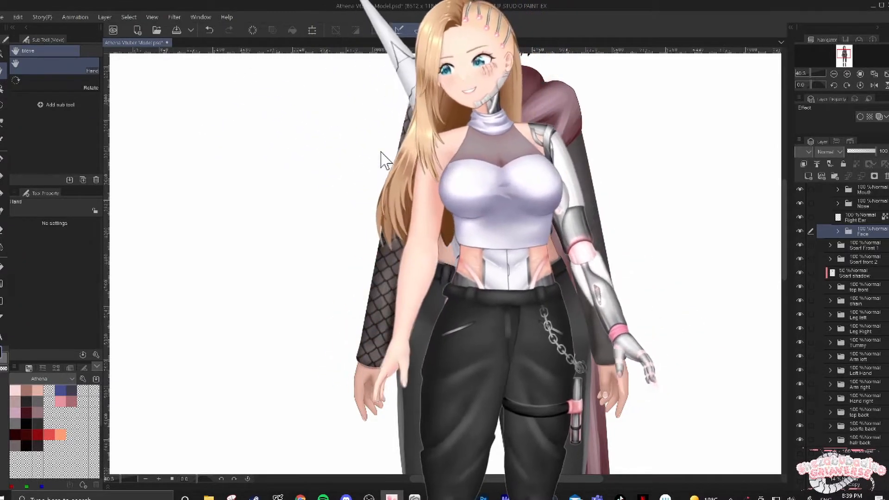
pyautogui.scroll(-4, 337, 176)
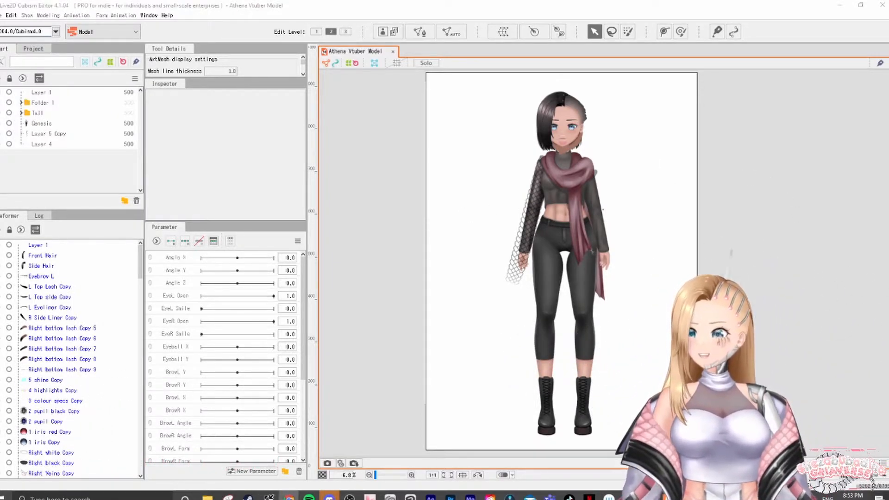
# - Switch to Live2D Cubism Editor, look over the imported model, and inspect the Shadow and Face meshes, including the Face mesh's ID
pyautogui.scroll(5, 579, 120)
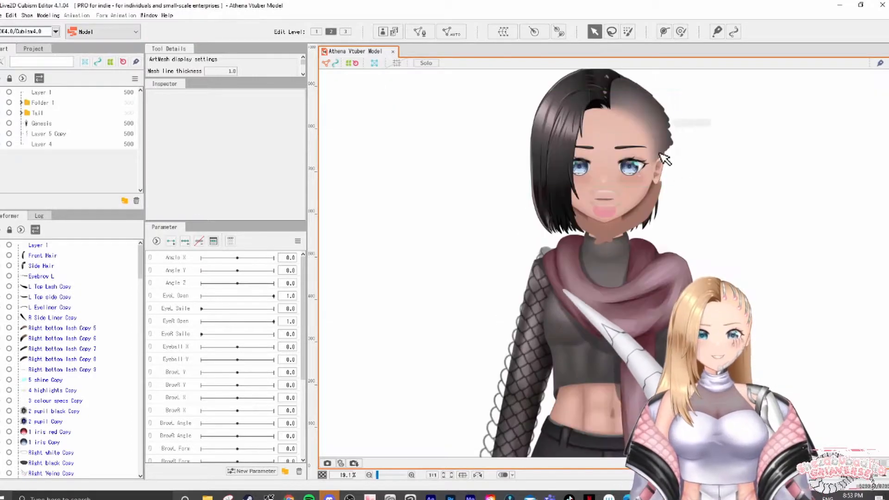
pyautogui.scroll(-5, 708, 174)
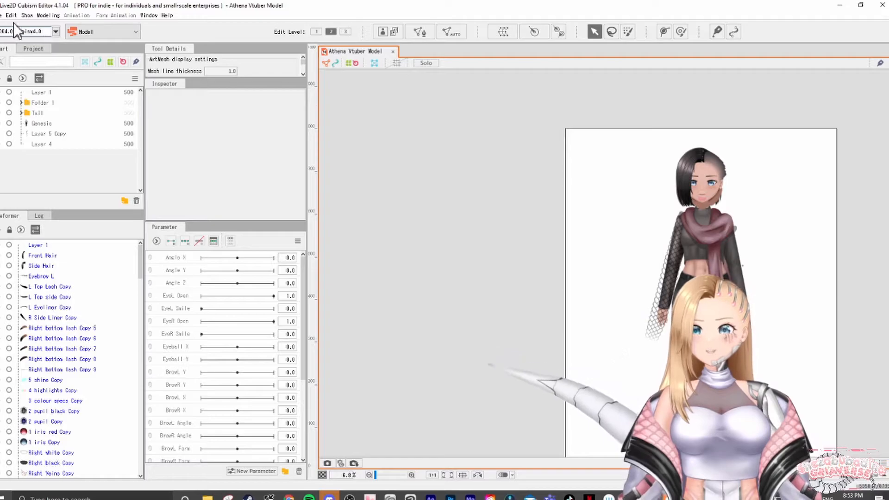
pyautogui.moveTo(529, 240); pyautogui.dragTo(397, 192)
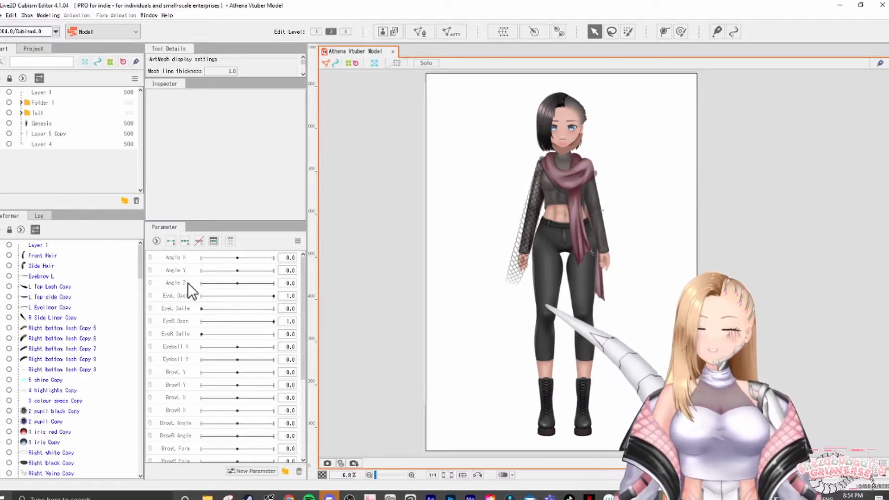
pyautogui.click(562, 153)
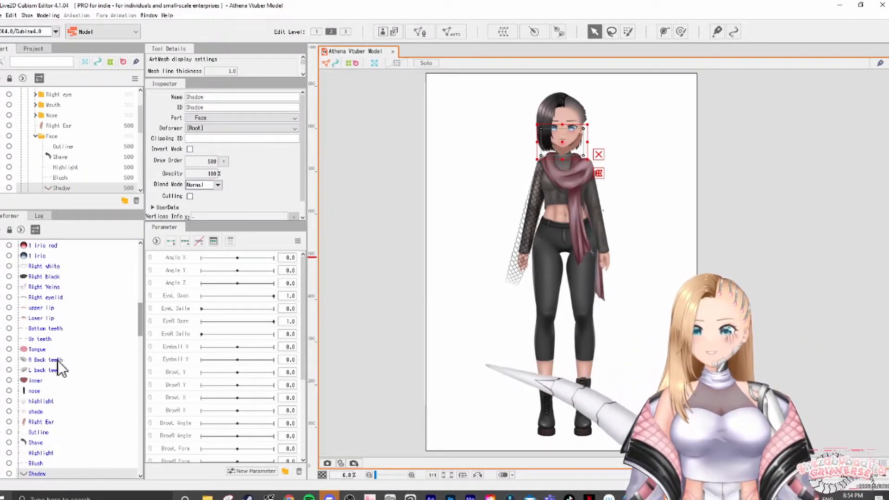
pyautogui.scroll(-2, 24, 457)
pyautogui.click(43, 409)
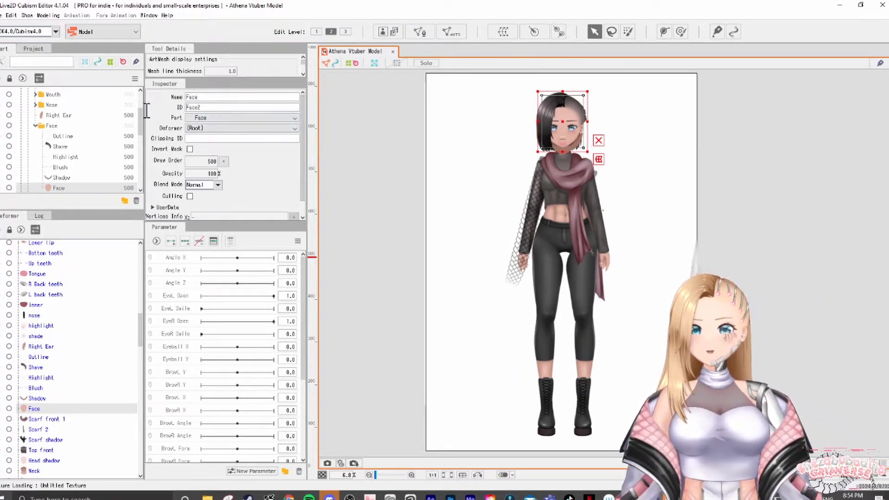
pyautogui.doubleClick(217, 107)
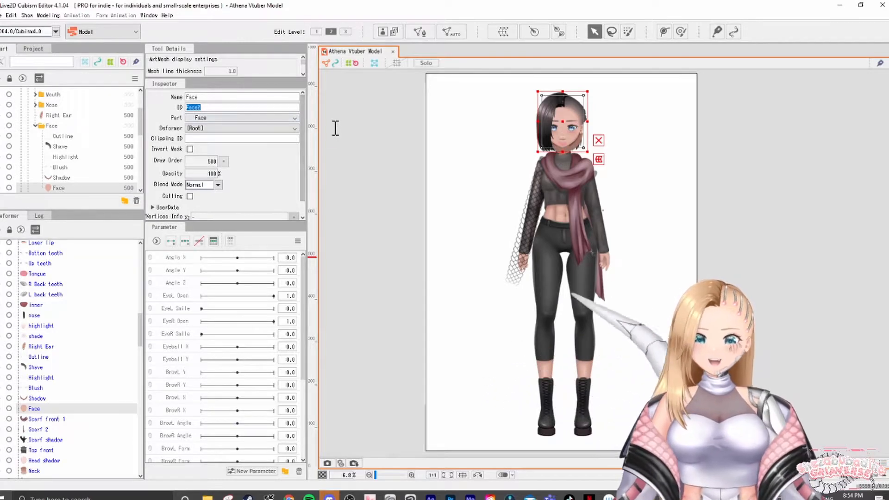
pyautogui.click(71, 398)
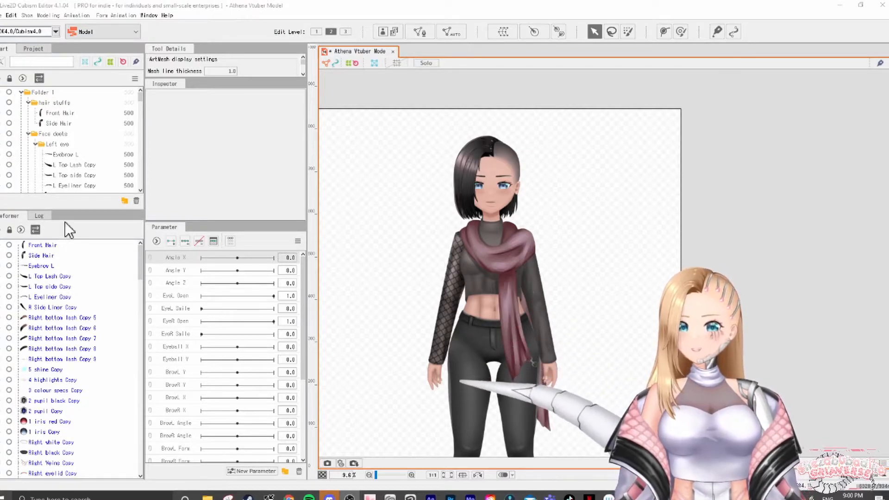
# - Enlarge the part list and look through the eye and mouth parts
pyautogui.moveTo(70, 212); pyautogui.dragTo(80, 312)
pyautogui.scroll(-10, 58, 151)
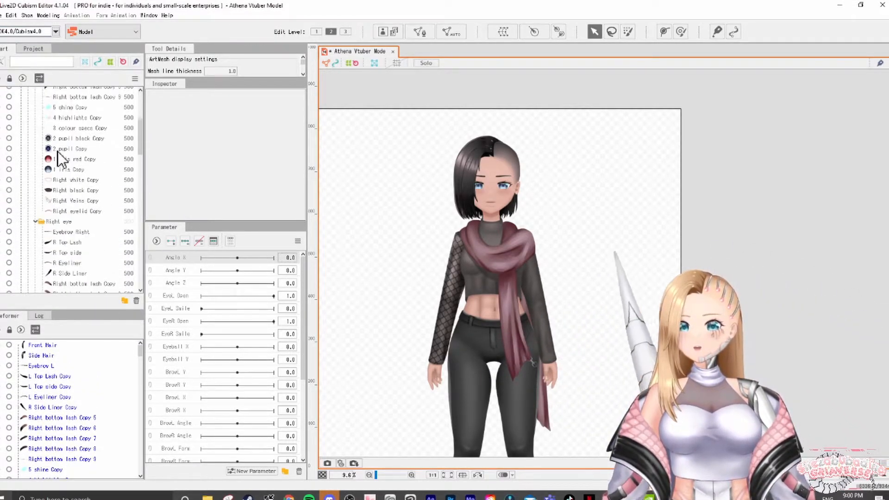
pyautogui.scroll(-2, 58, 151)
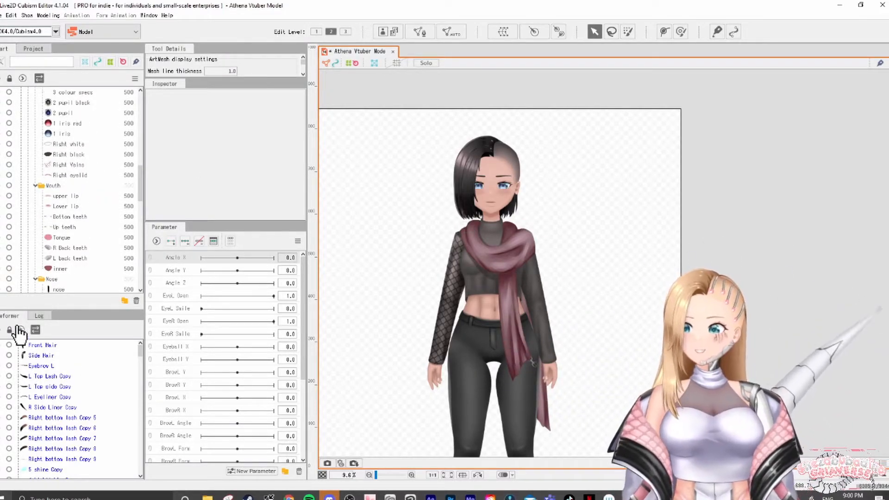
# - Create a warp deformer named Hair as the parent of the Front Hair, Side Hair and Back Hair meshes
pyautogui.moveTo(40, 308); pyautogui.dragTo(55, 114)
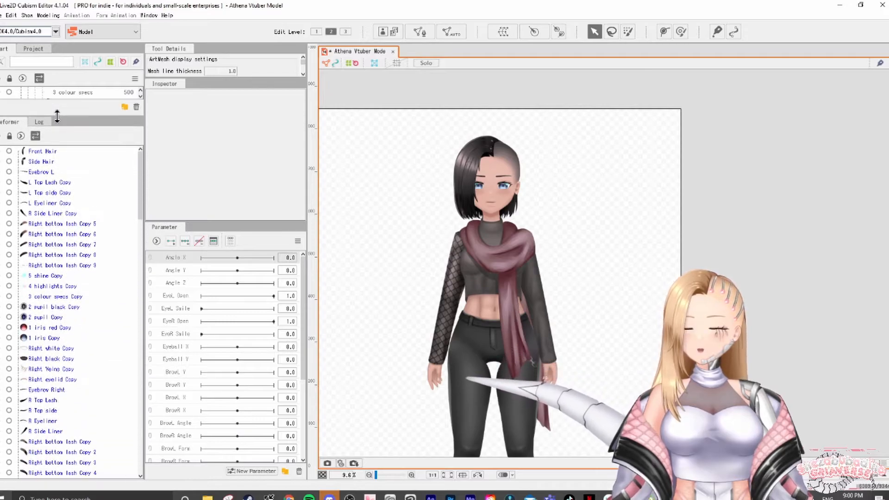
pyautogui.click(64, 151)
pyautogui.keyDown('ctrl'); pyautogui.click(50, 162); pyautogui.keyUp('ctrl')
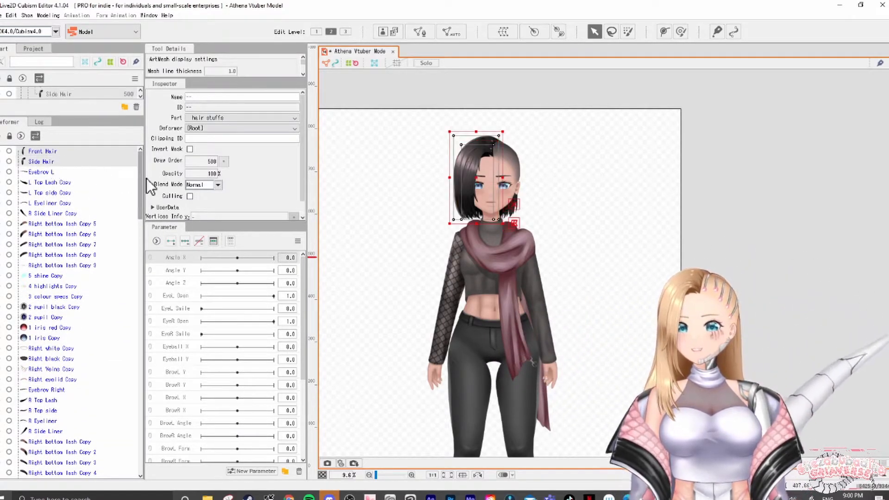
pyautogui.moveTo(141, 179); pyautogui.dragTo(68, 326)
pyautogui.click(46, 326)
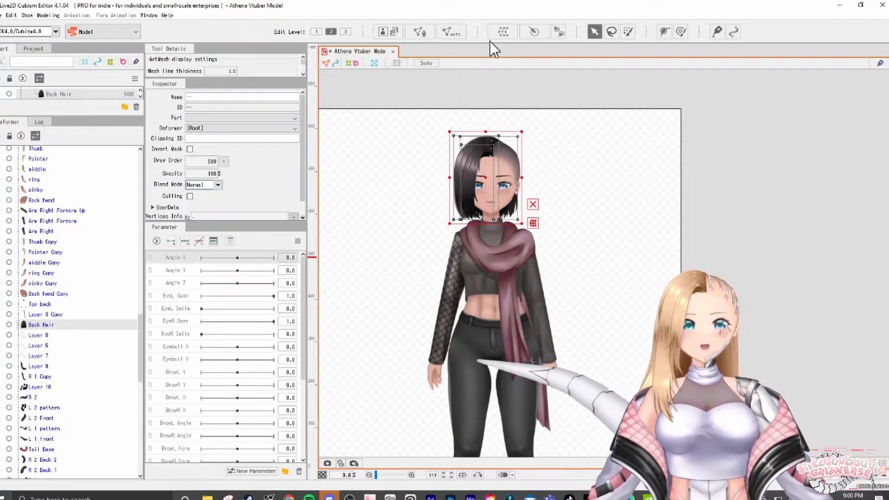
pyautogui.click(502, 29)
pyautogui.tripleClick(569, 291)
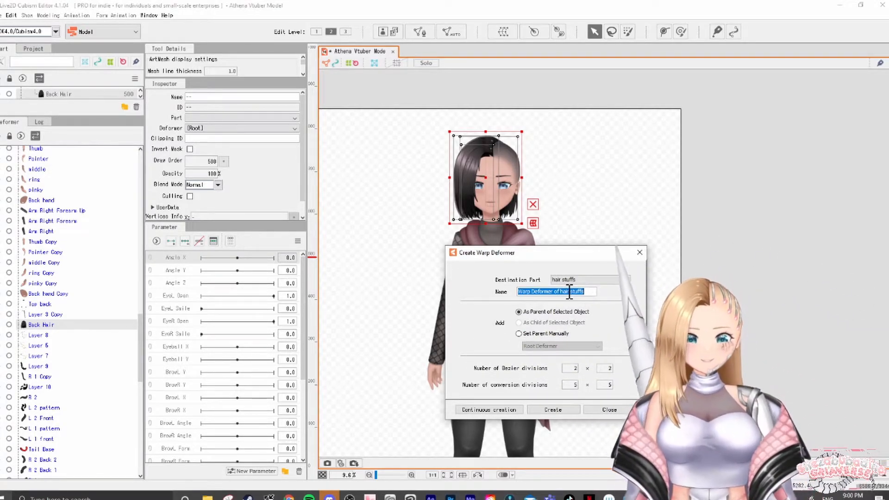
pyautogui.write('Hair')
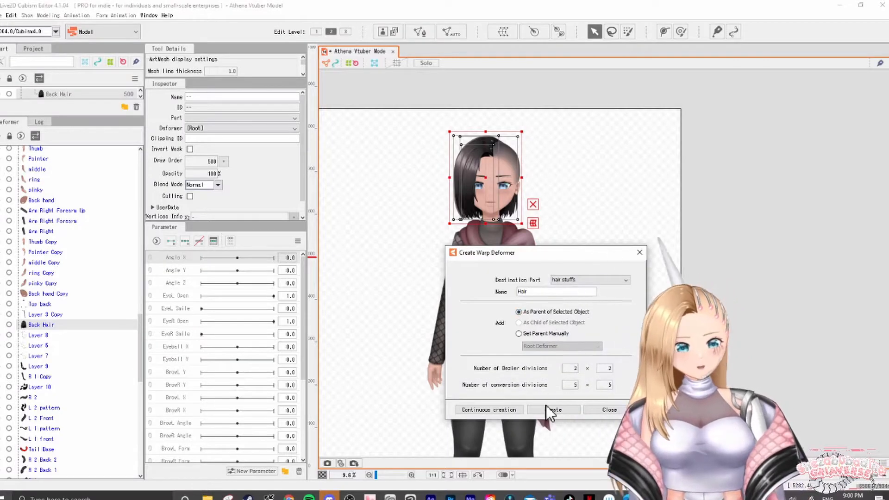
pyautogui.click(547, 407)
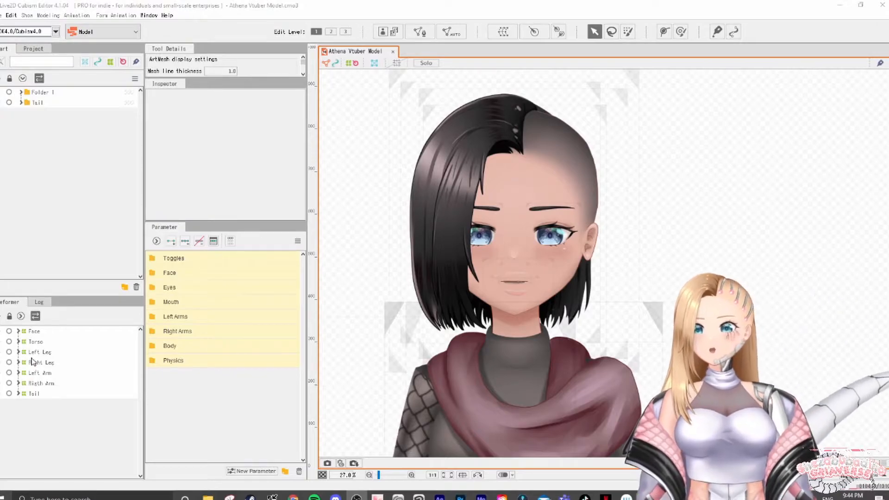
# - Parent the Left Arm, Rigth Arm and Face deformers to the Torso deformer
pyautogui.moveTo(74, 295); pyautogui.dragTo(130, 175)
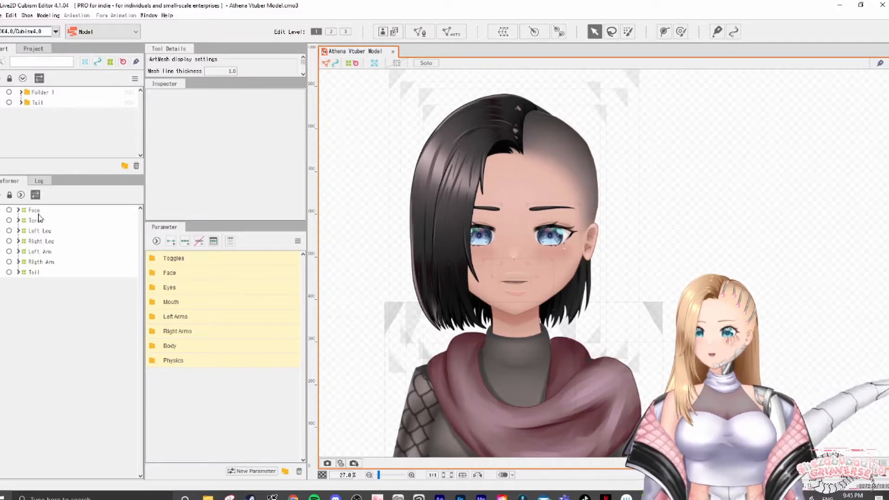
pyautogui.click(48, 253)
pyautogui.keyDown('ctrl'); pyautogui.click(50, 263); pyautogui.keyUp('ctrl')
pyautogui.moveTo(49, 254); pyautogui.dragTo(27, 221)
pyautogui.click(25, 209)
# - Create a warp deformer named Lower Body as the parent of the Left Leg, Right Leg and Tail deformers
pyautogui.click(33, 241)
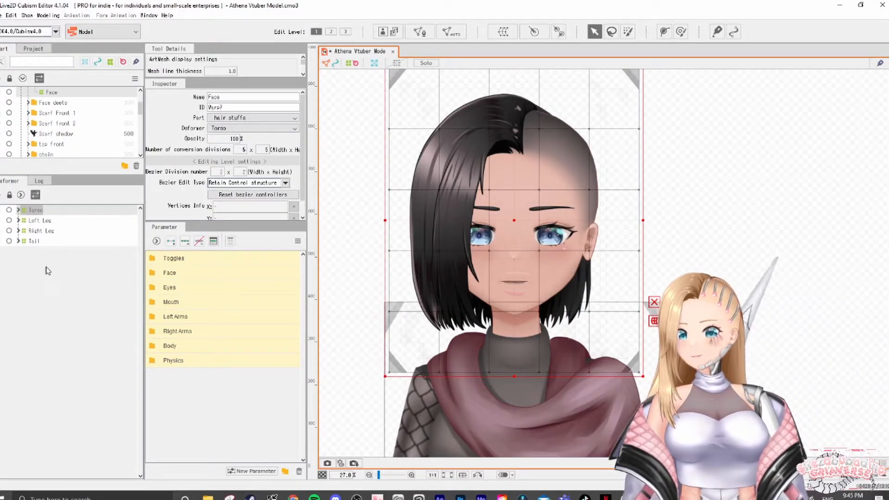
pyautogui.keyDown('shift'); pyautogui.click(46, 220); pyautogui.keyUp('shift')
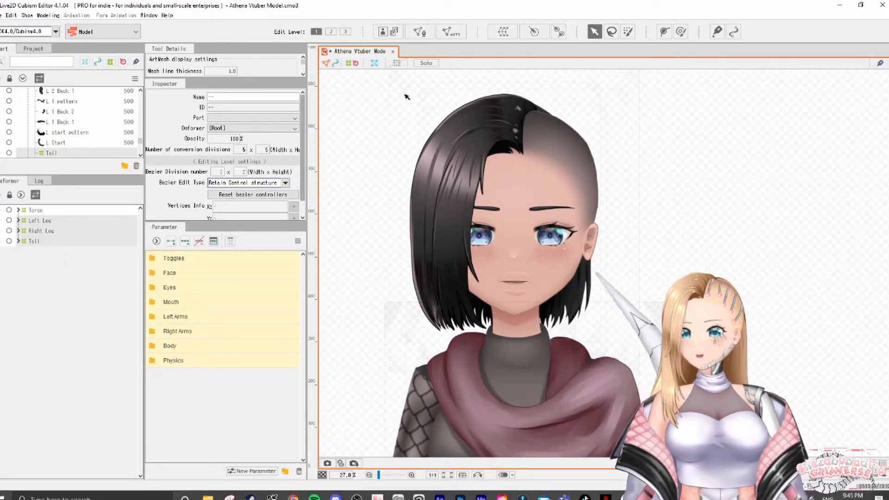
pyautogui.click(462, 32)
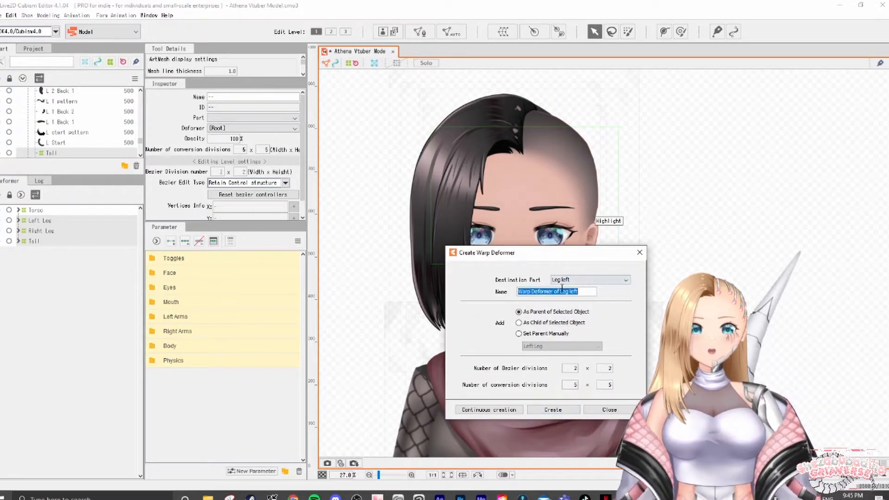
pyautogui.write('lOWER')
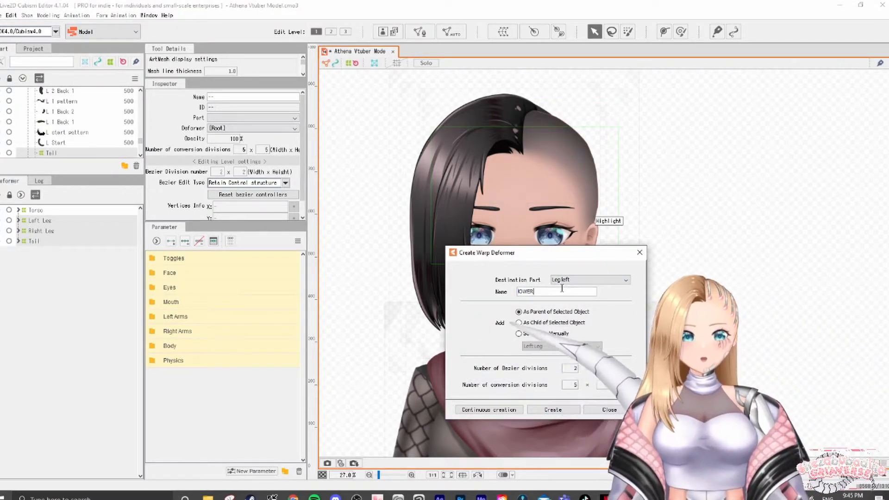
pyautogui.write('Lower Body')
pyautogui.press('Return')
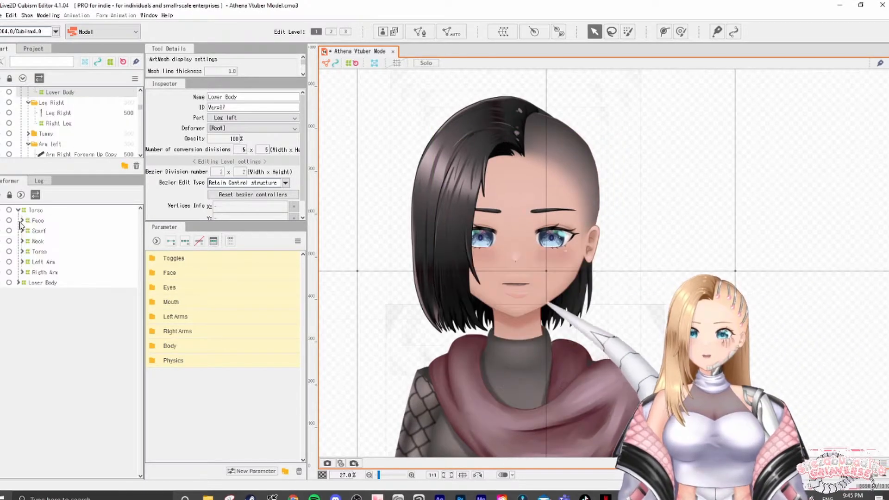
# - Move the Face deformer from Torso into the Neck deformer and expand Neck to show its contents
pyautogui.click(22, 242)
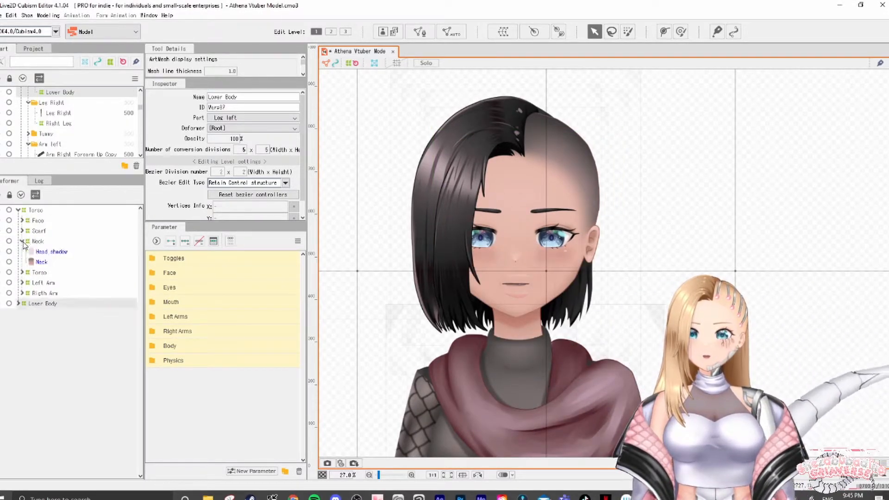
pyautogui.click(22, 241)
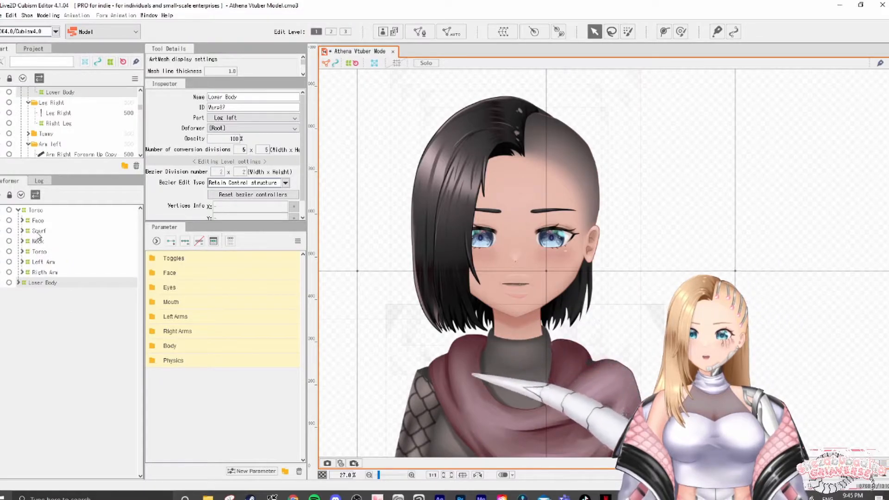
pyautogui.click(29, 221)
pyautogui.moveTo(28, 222); pyautogui.dragTo(28, 242)
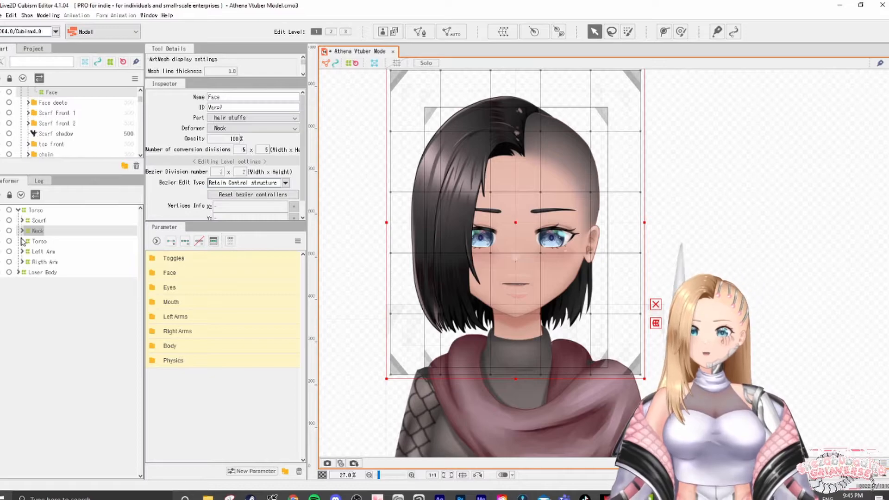
pyautogui.click(22, 231)
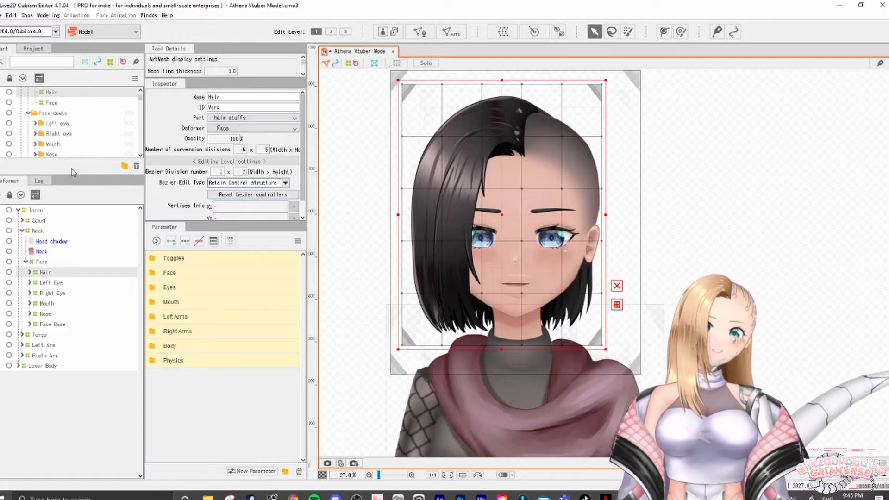
# - Generate an automatic mesh for the Scarf front 1 mesh inside the Scarf deformer using the Deformation (Heavy) preset
pyautogui.click(22, 220)
pyautogui.click(47, 231)
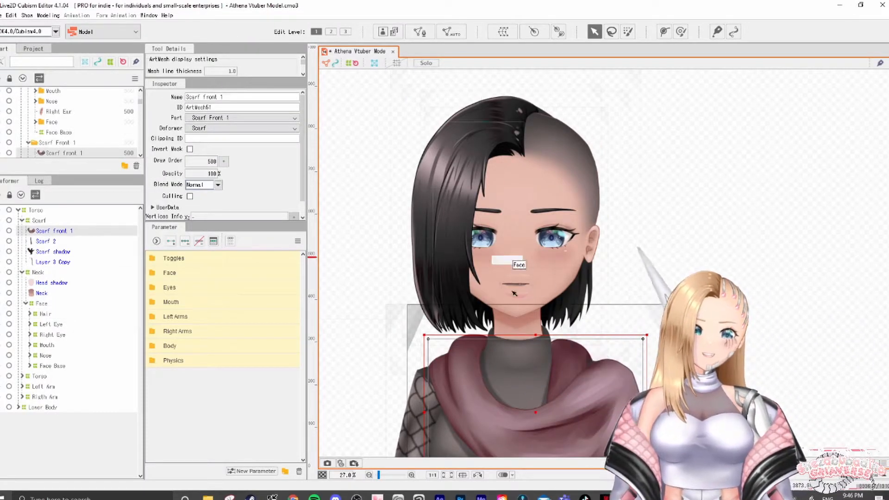
pyautogui.scroll(-3, 505, 293)
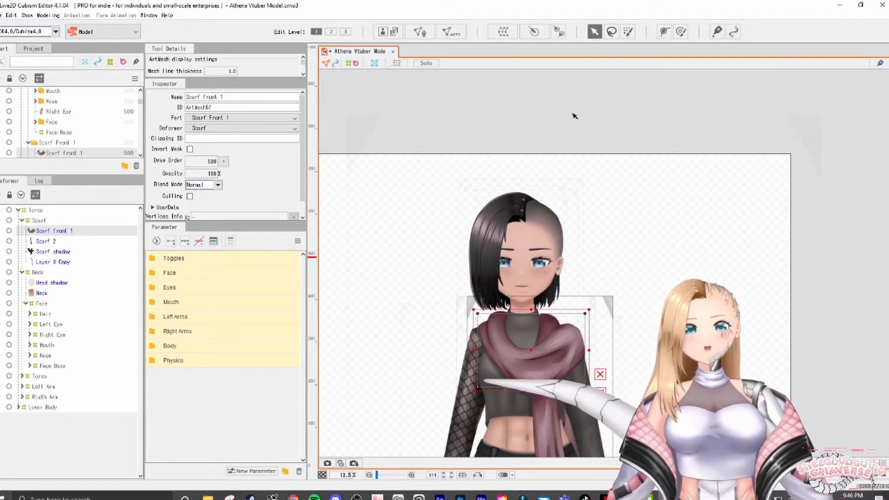
pyautogui.scroll(1, 539, 216)
pyautogui.moveTo(589, 308); pyautogui.dragTo(590, 175)
pyautogui.click(458, 37)
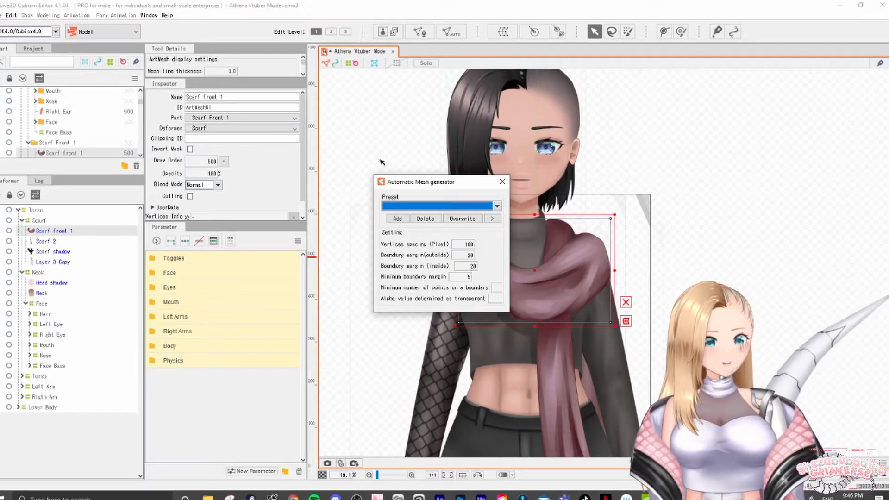
pyautogui.click(406, 205)
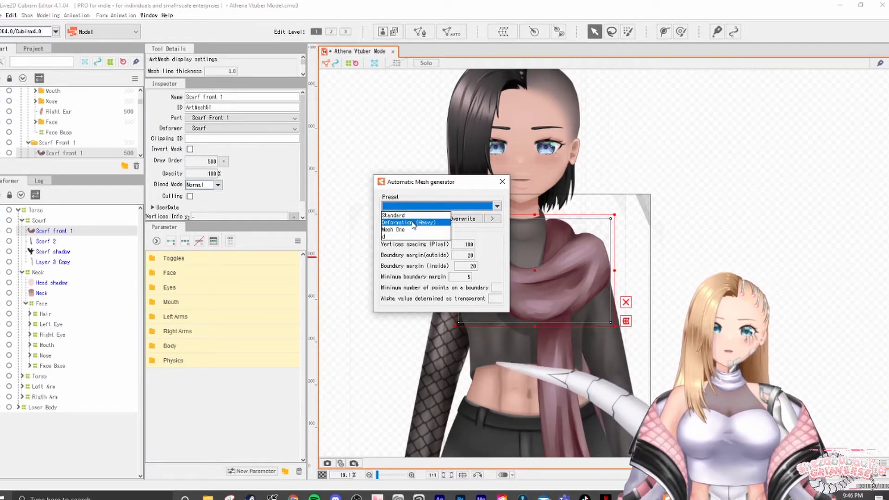
pyautogui.click(502, 182)
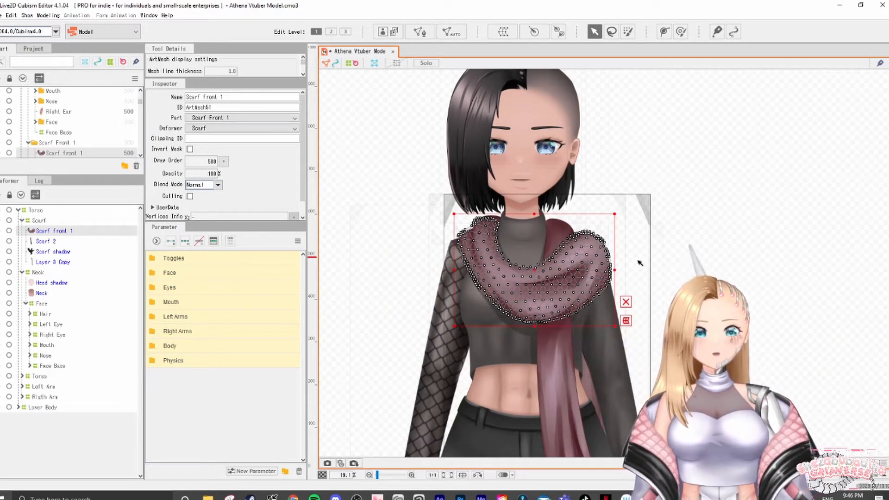
# - Generate an automatic mesh for Scarf 2 with the Deformation (Heavy) preset
pyautogui.click(52, 241)
pyautogui.click(450, 31)
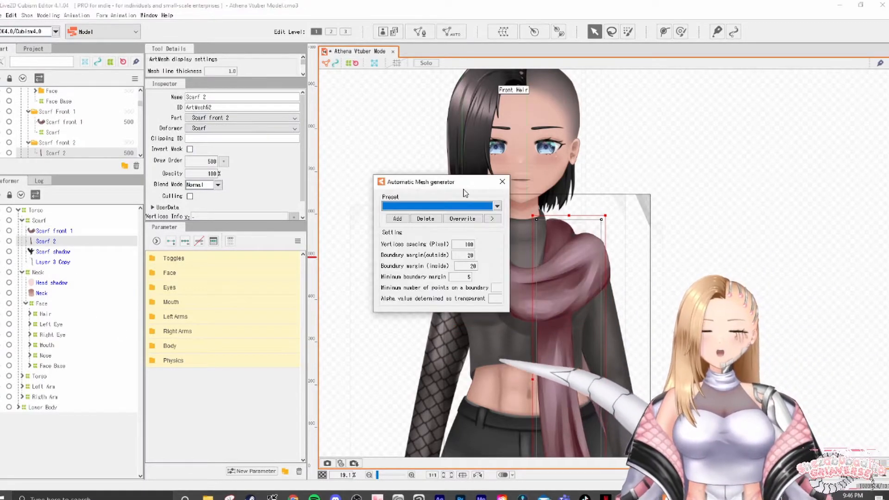
pyautogui.click(459, 206)
pyautogui.click(439, 222)
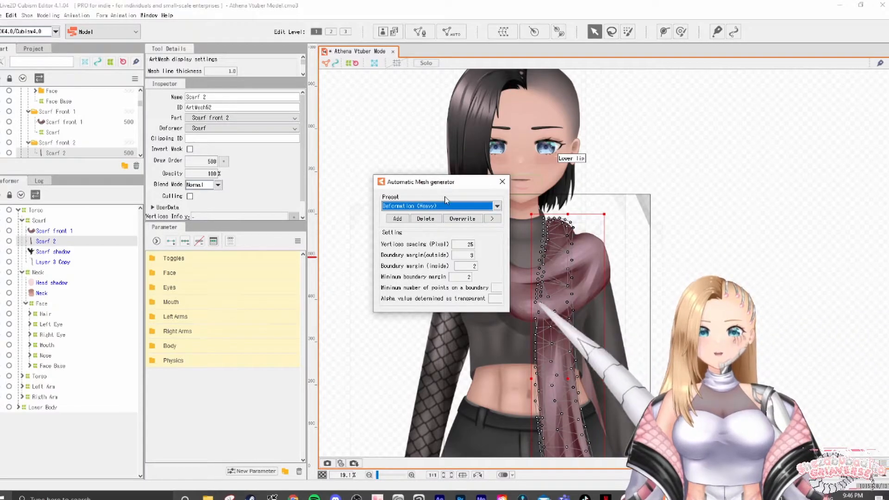
pyautogui.click(502, 182)
# - Generate an automatic mesh for the Leg Left artwork with the Standard preset
pyautogui.scroll(-5, 628, 301)
pyautogui.moveTo(638, 264); pyautogui.dragTo(616, 188)
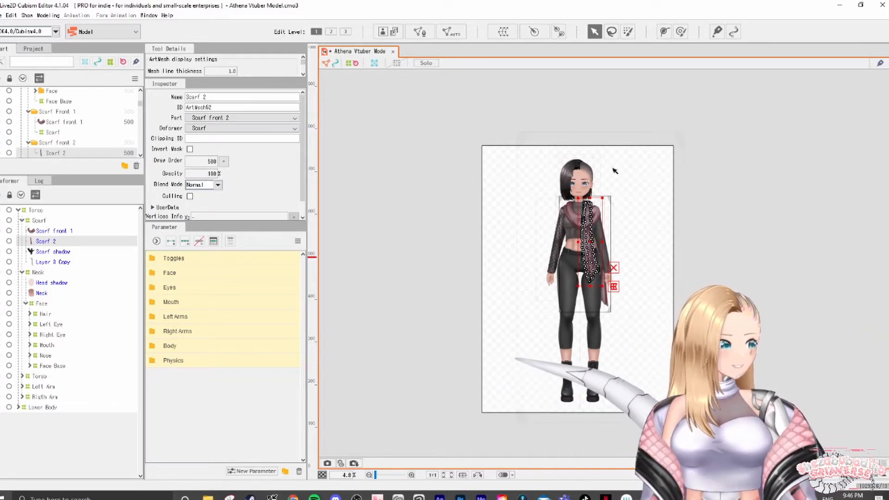
pyautogui.scroll(2, 598, 311)
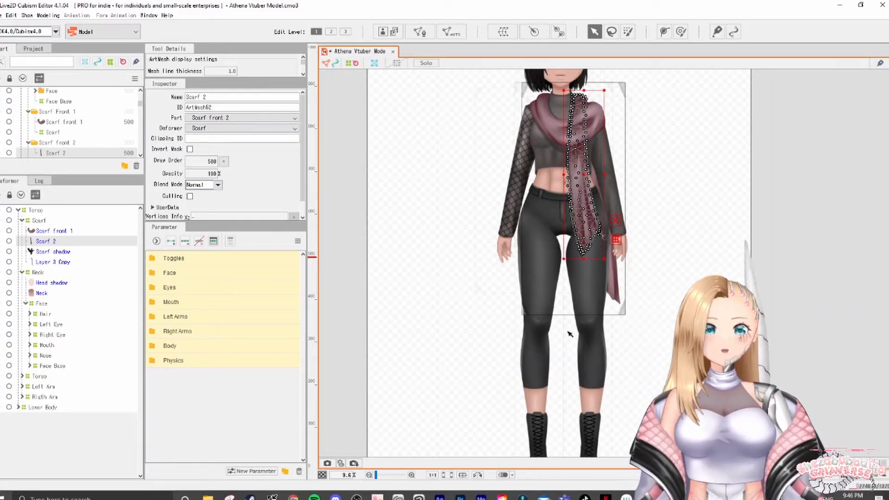
pyautogui.click(542, 351)
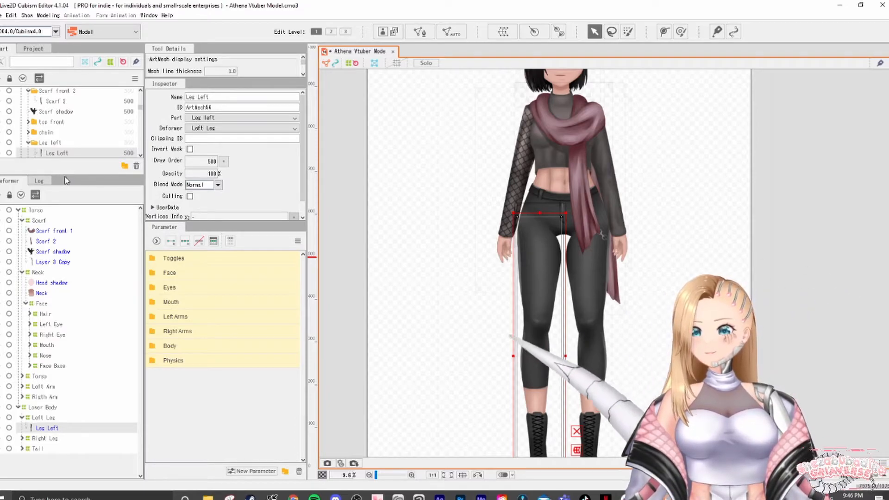
pyautogui.click(448, 31)
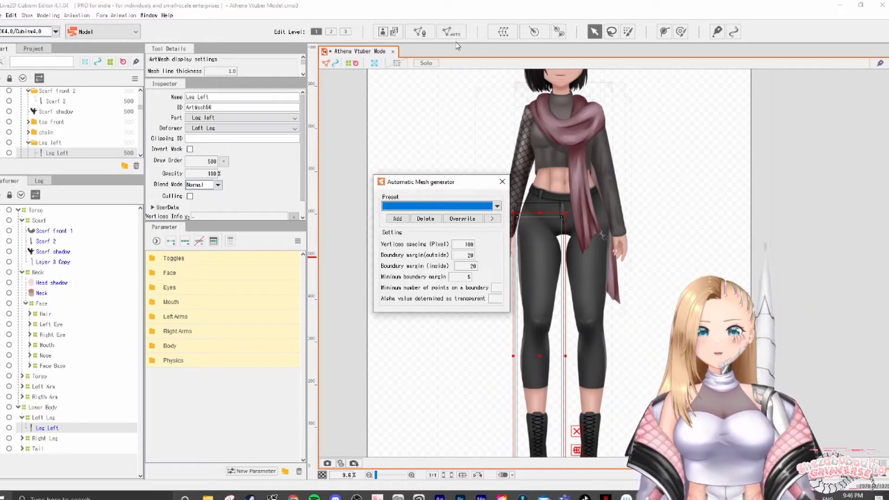
pyautogui.click(448, 206)
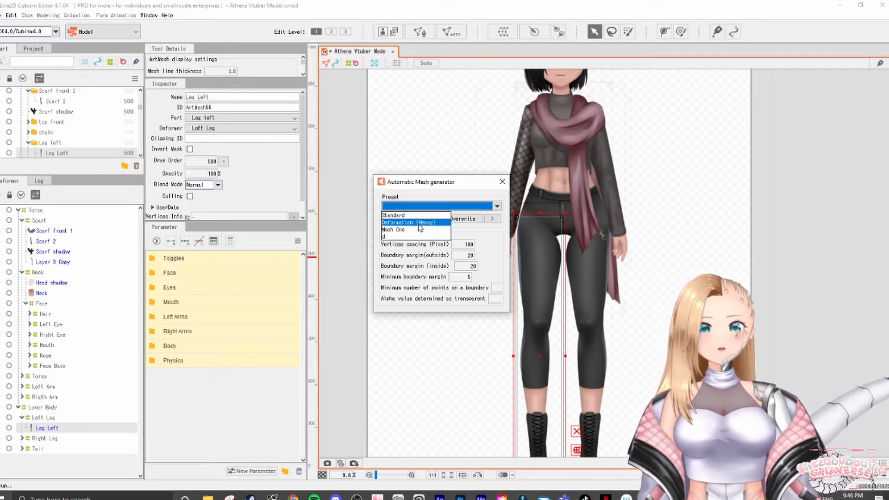
pyautogui.click(489, 234)
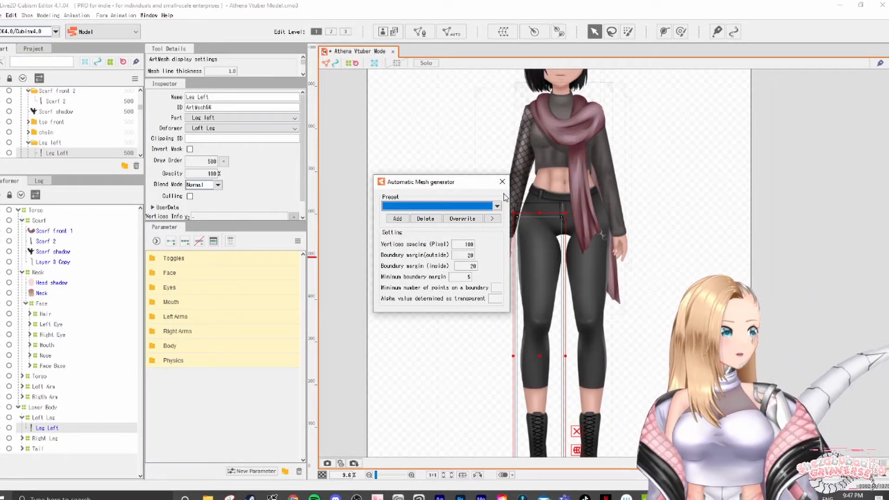
pyautogui.click(481, 206)
pyautogui.click(440, 212)
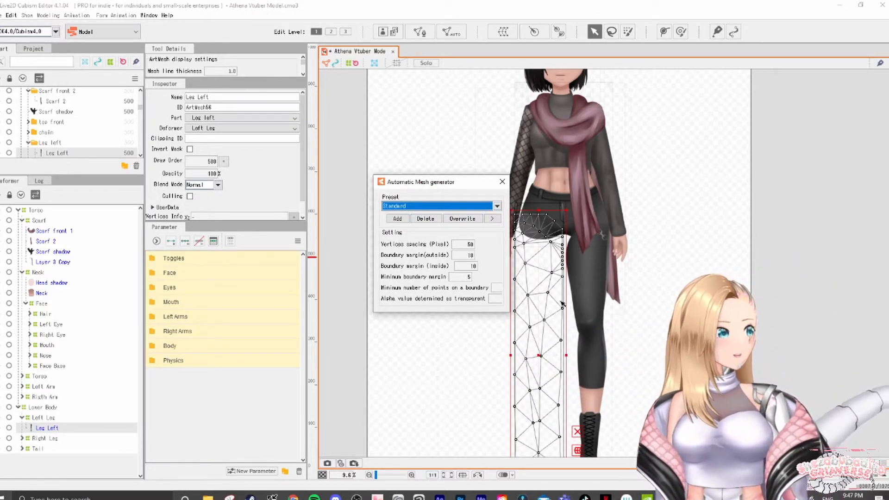
# - Try the Deformation (Heavy) preset on the Leg Left mesh and switch it back to Standard for comparison
pyautogui.click(436, 206)
pyautogui.click(417, 223)
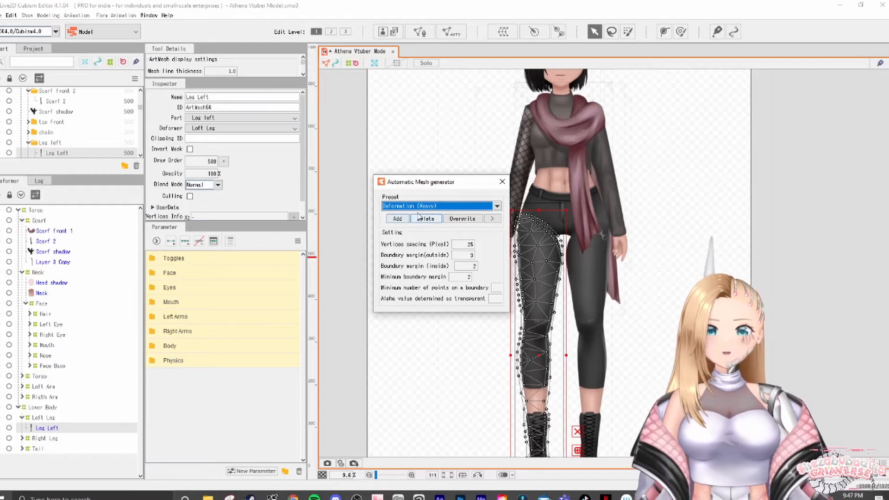
pyautogui.click(431, 204)
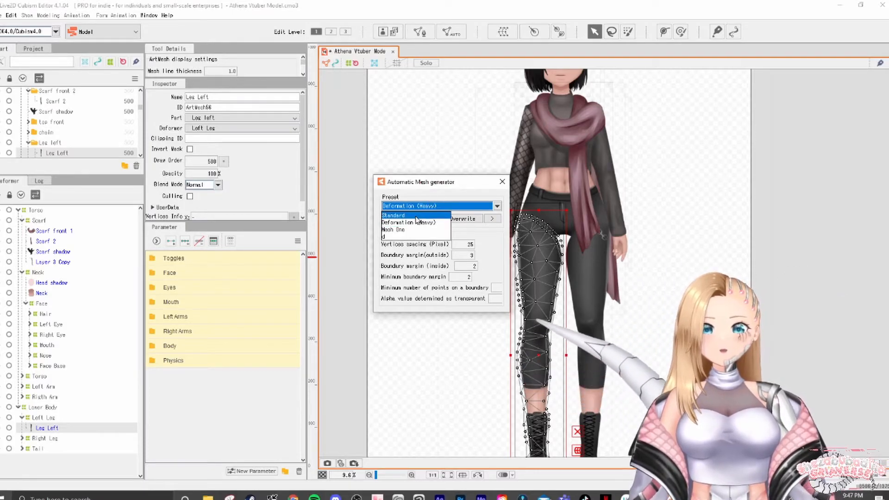
pyautogui.click(421, 216)
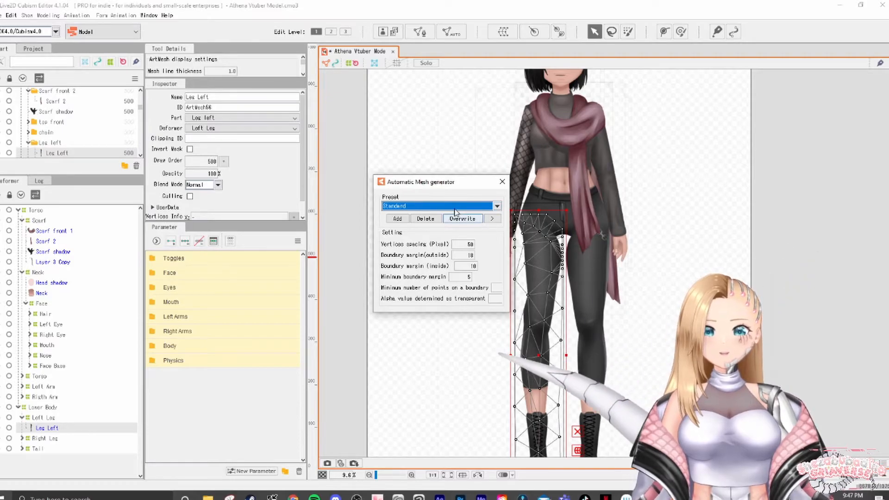
pyautogui.click(435, 205)
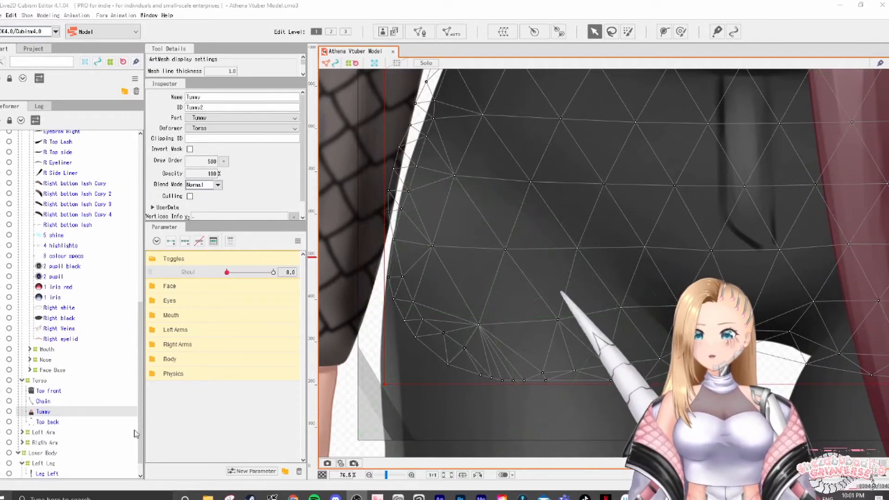
# - Add Leg Left to the Tummy selection and open both meshes together in mesh edit mode
pyautogui.scroll(-5, 687, 168)
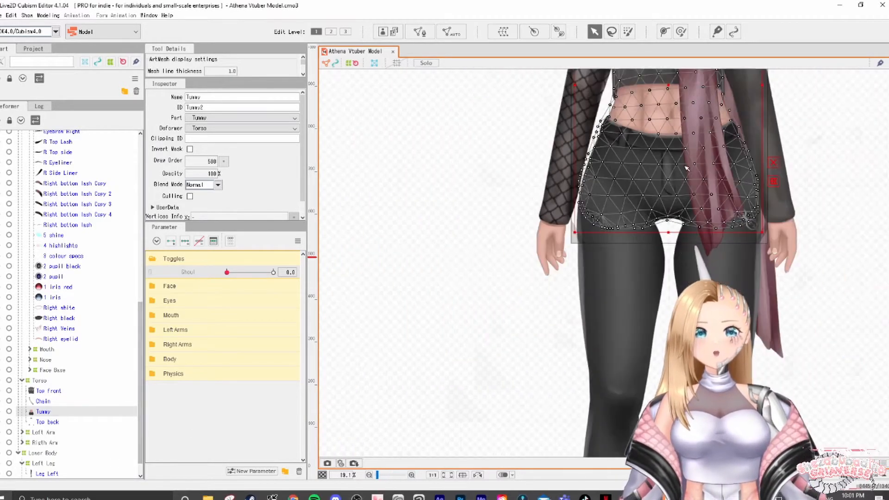
pyautogui.scroll(4, 687, 169)
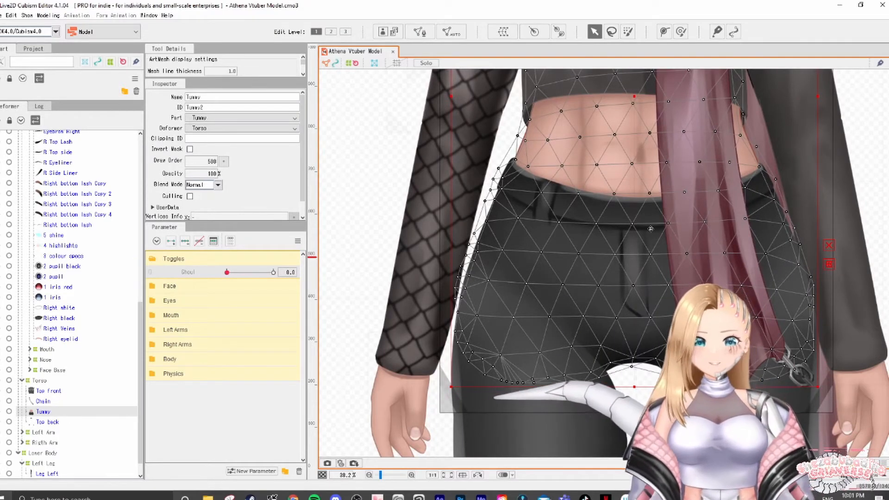
pyautogui.keyDown('ctrl'); pyautogui.click(53, 476); pyautogui.keyUp('ctrl')
pyautogui.scroll(-2, 564, 224)
pyautogui.scroll(4, 564, 225)
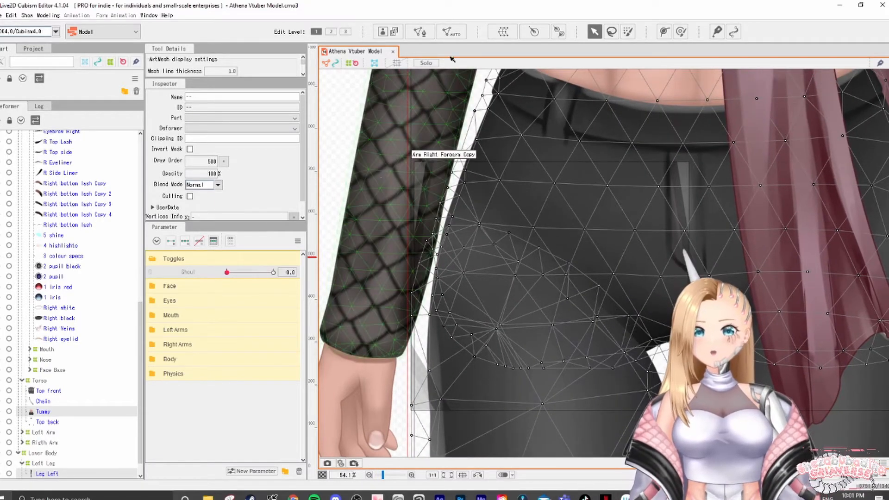
pyautogui.click(420, 32)
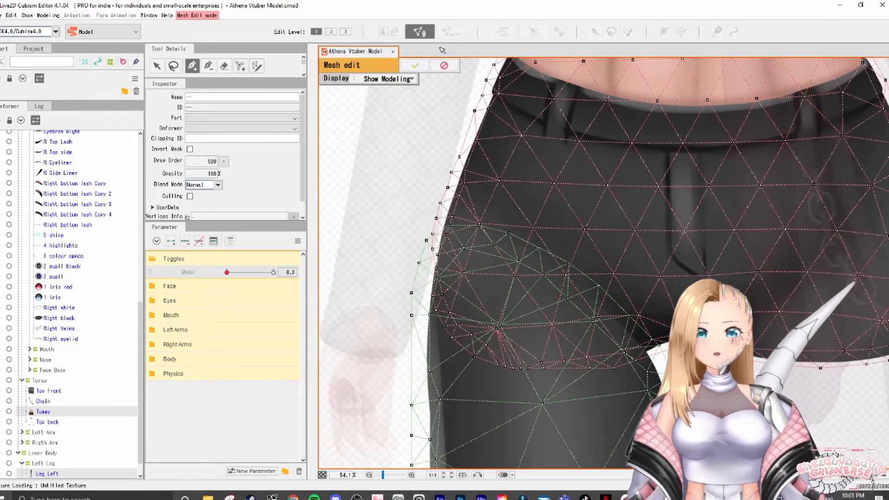
# - Lasso the overlapping Tummy and Leg Left vertices along the upper thigh, glue them together and apply the mesh edit
pyautogui.scroll(-6, 616, 262)
pyautogui.scroll(-2, 618, 262)
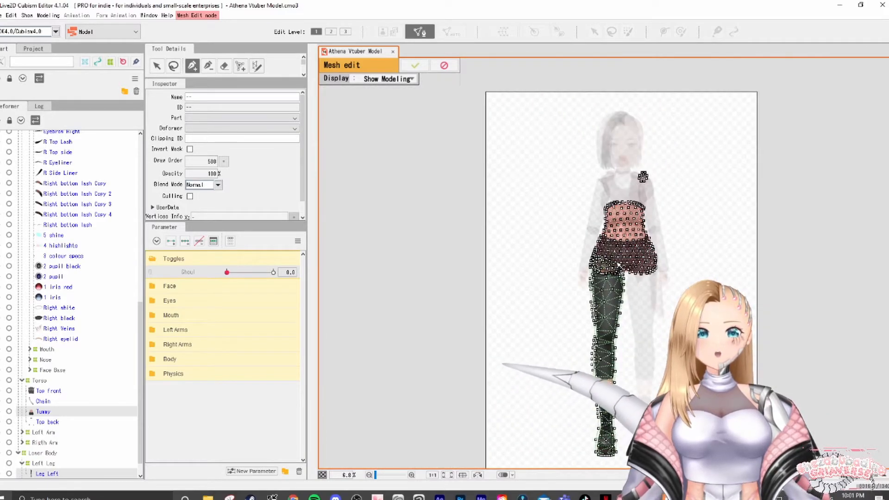
pyautogui.scroll(8, 650, 178)
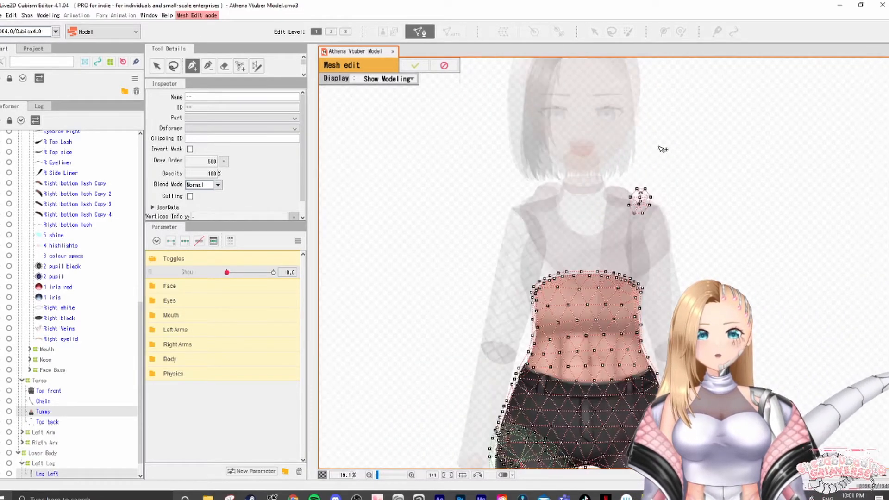
pyautogui.scroll(-3, 636, 237)
pyautogui.scroll(-3, 636, 237)
pyautogui.scroll(3, 594, 209)
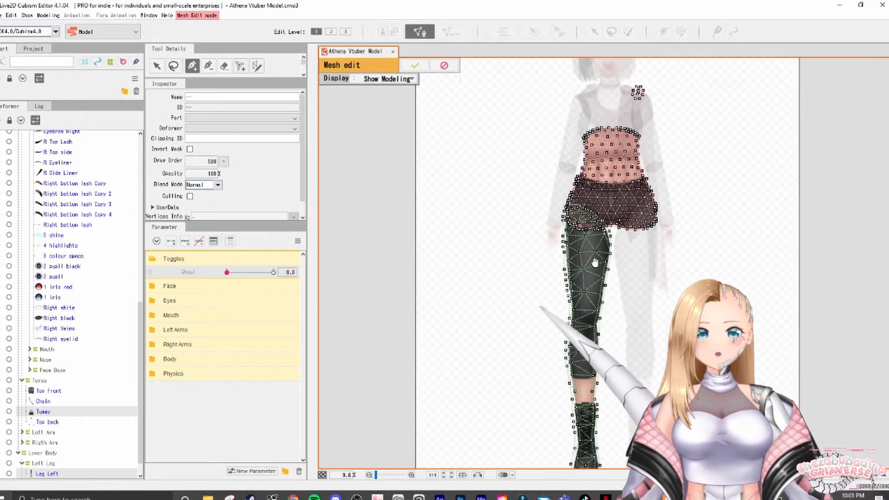
pyautogui.scroll(6, 595, 209)
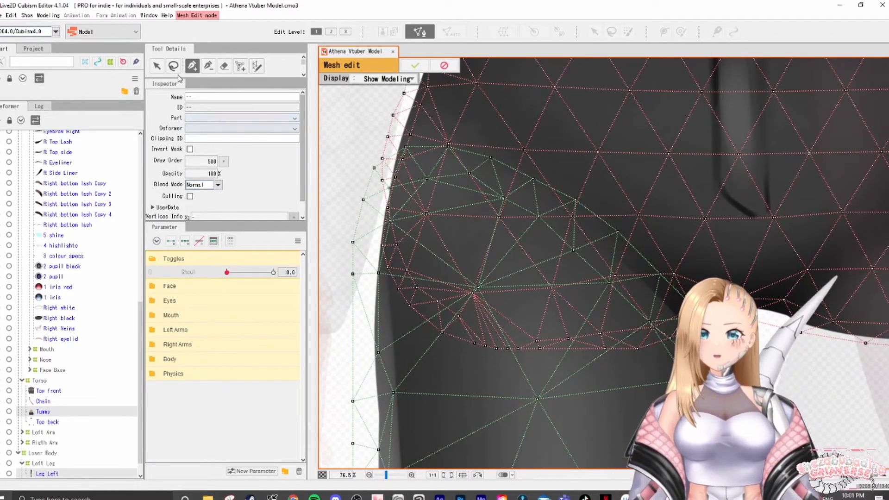
pyautogui.click(173, 66)
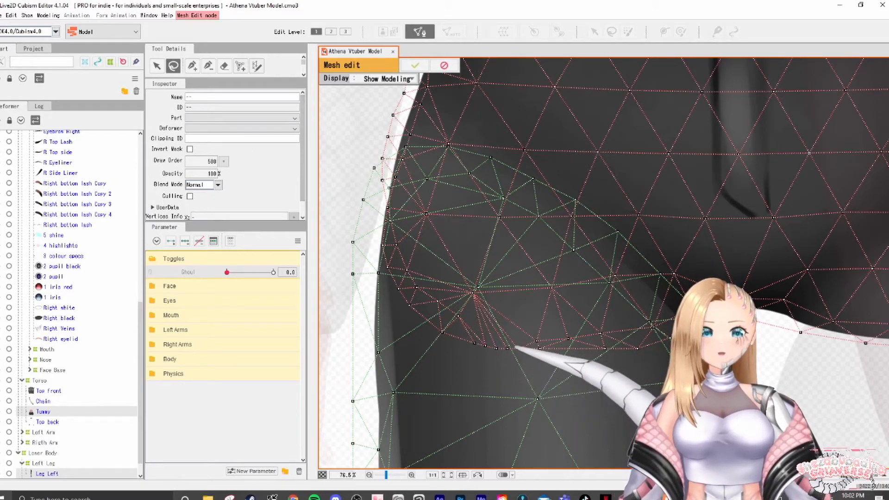
pyautogui.moveTo(536, 172)
pyautogui.mouseDown()
pyautogui.moveTo(468, 140)
pyautogui.moveTo(412, 136)
pyautogui.moveTo(377, 154)
pyautogui.moveTo(376, 177)
pyautogui.mouseUp()
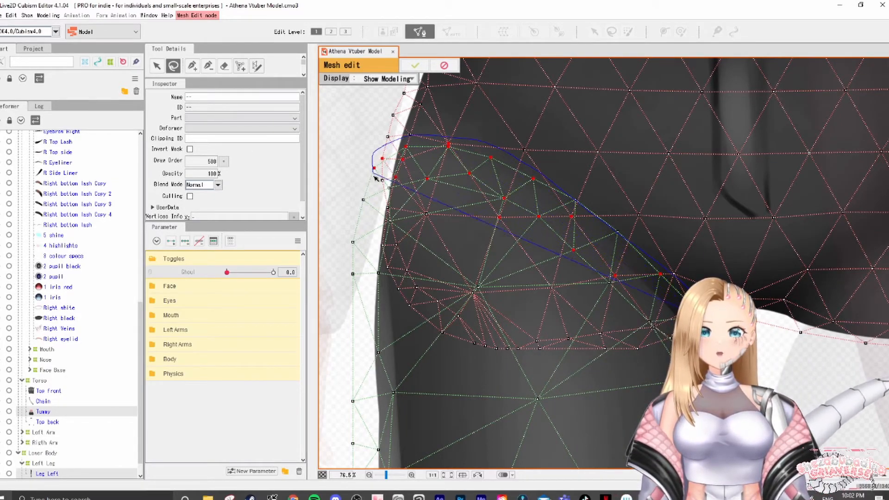
pyautogui.moveTo(436, 208); pyautogui.dragTo(523, 236)
pyautogui.moveTo(629, 304)
pyautogui.mouseDown()
pyautogui.moveTo(695, 342)
pyautogui.moveTo(710, 336)
pyautogui.moveTo(699, 301)
pyautogui.mouseUp()
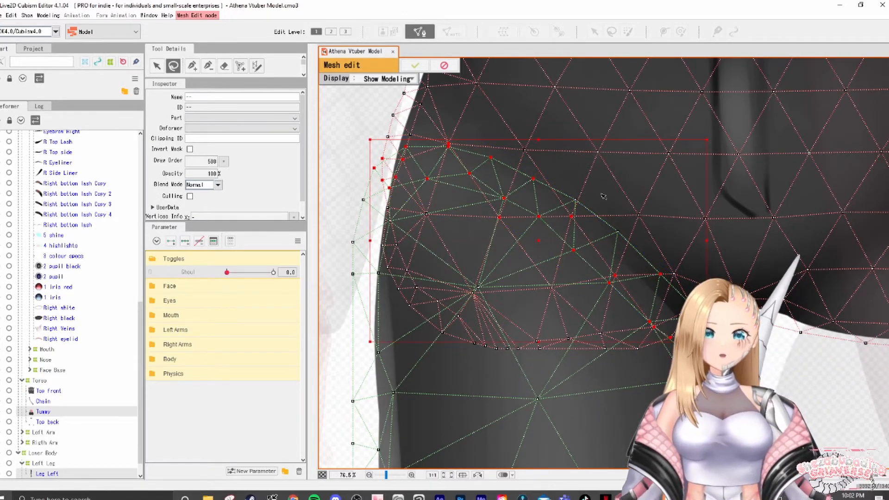
pyautogui.hotkey('ctrl', 'g')
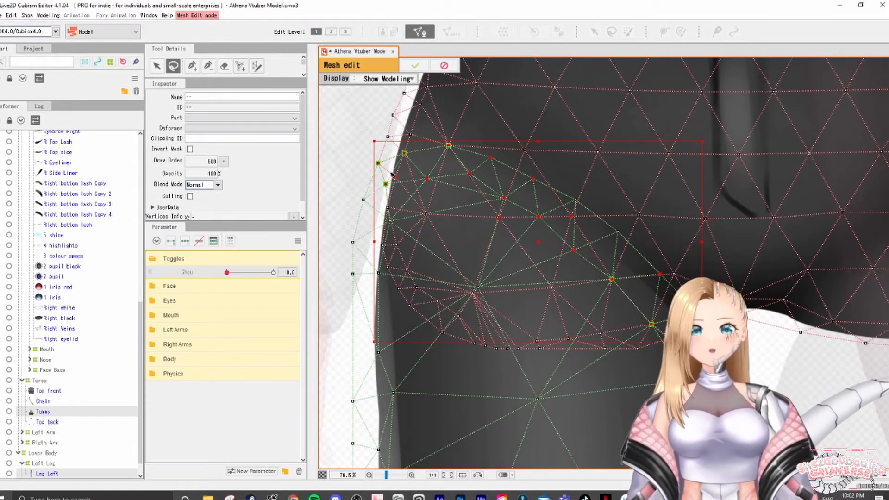
pyautogui.click(416, 66)
# - Test the glued meshes by moving a vertex on the left thigh slightly, and undo the move
pyautogui.scroll(-4, 590, 270)
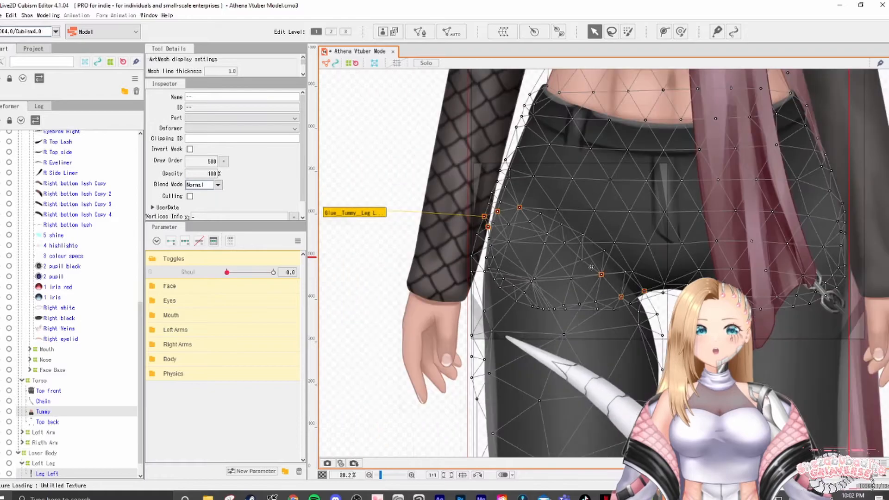
pyautogui.moveTo(632, 306); pyautogui.dragTo(625, 252)
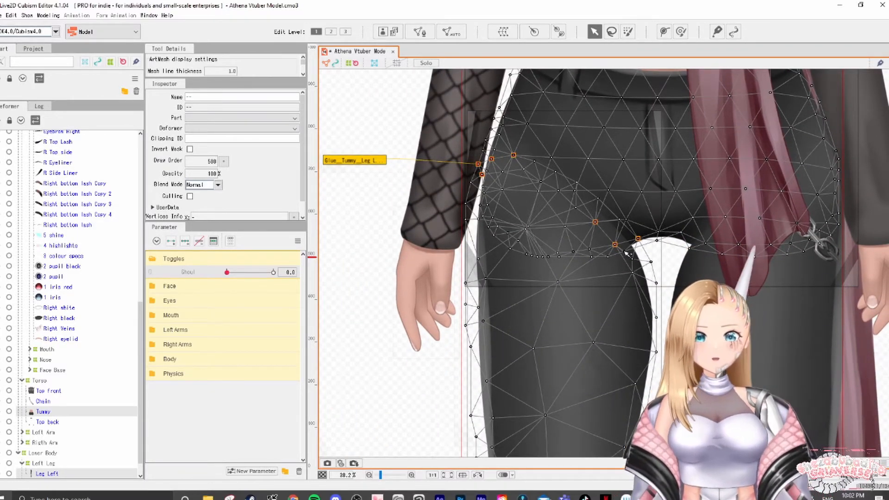
pyautogui.scroll(-2, 626, 252)
pyautogui.moveTo(560, 378); pyautogui.dragTo(603, 254)
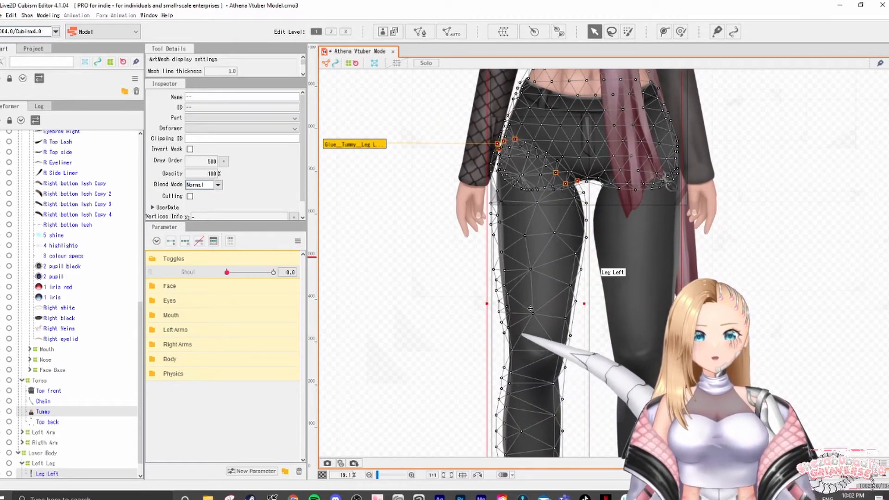
pyautogui.moveTo(534, 312); pyautogui.dragTo(527, 300)
pyautogui.hotkey('ctrl', 'z')
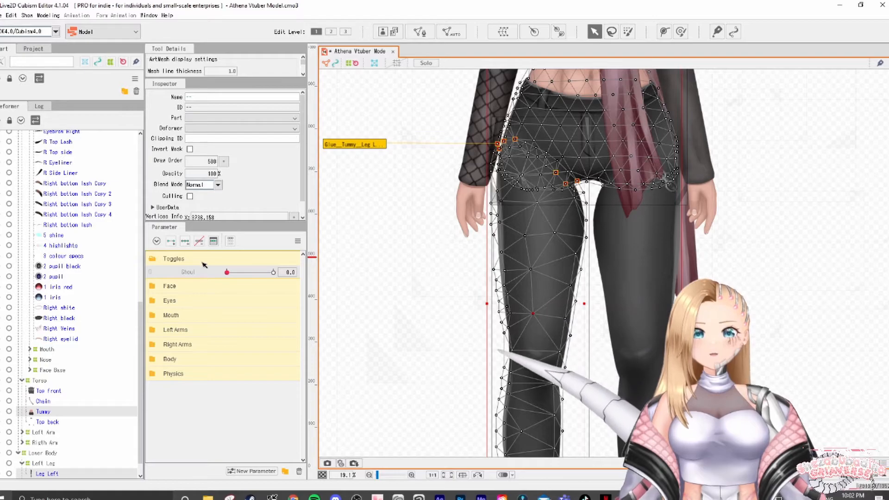
# - Select the Leg Left mesh alone, shift it slightly to test the glued joint, and undo the move
pyautogui.click(106, 469)
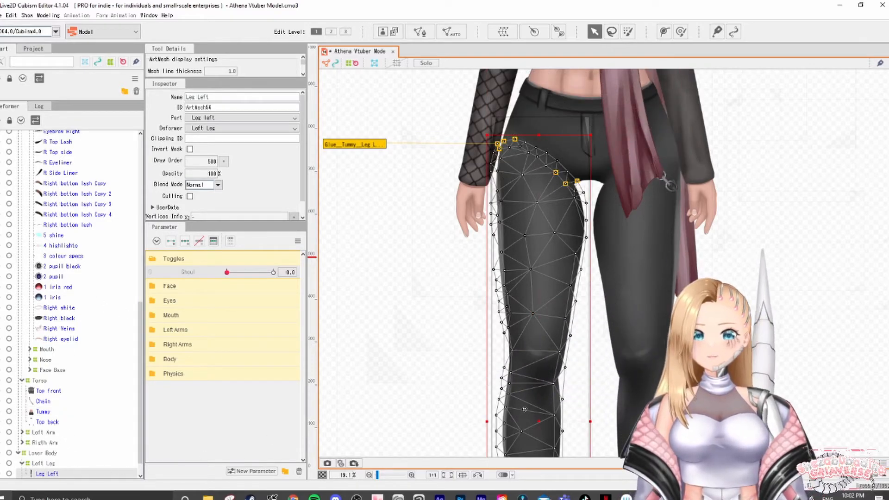
pyautogui.moveTo(522, 406); pyautogui.dragTo(539, 416)
pyautogui.hotkey('ctrl', 'z')
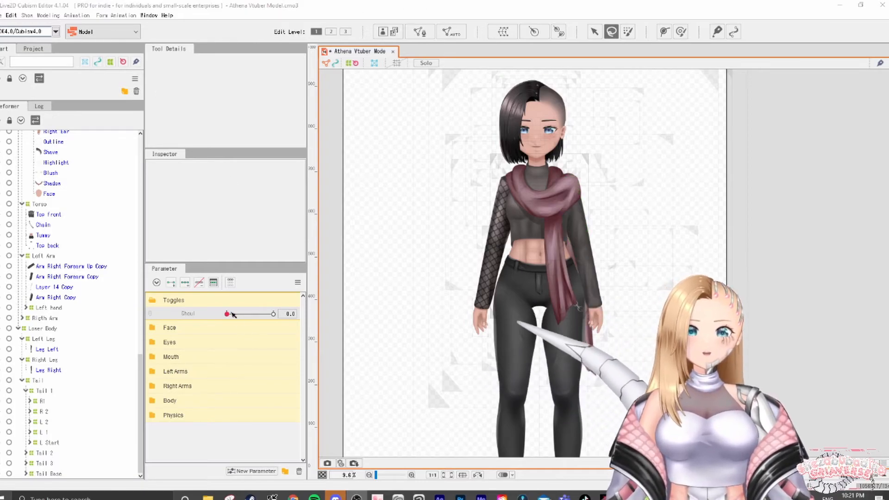
# - Set the Ghoul toggle parameter to 1.0 to preview the ghoul form, and select all objects keyed to it
pyautogui.moveTo(229, 313); pyautogui.dragTo(223, 316)
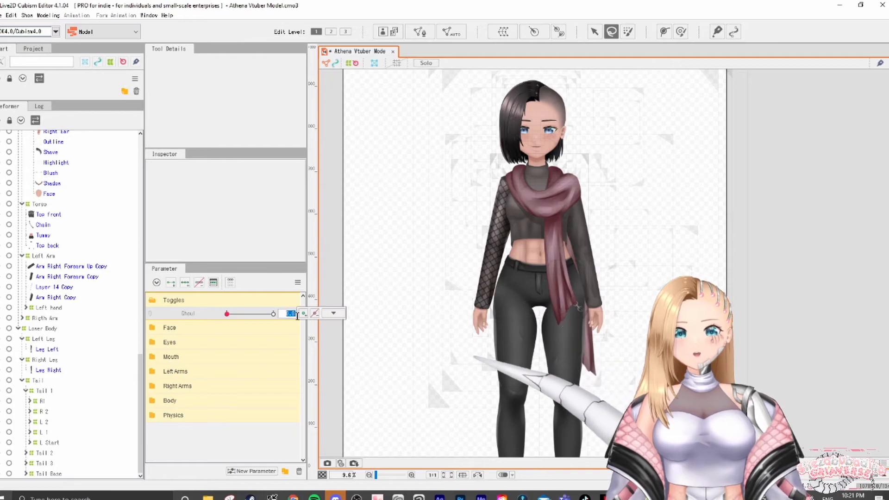
pyautogui.moveTo(227, 313); pyautogui.dragTo(293, 314)
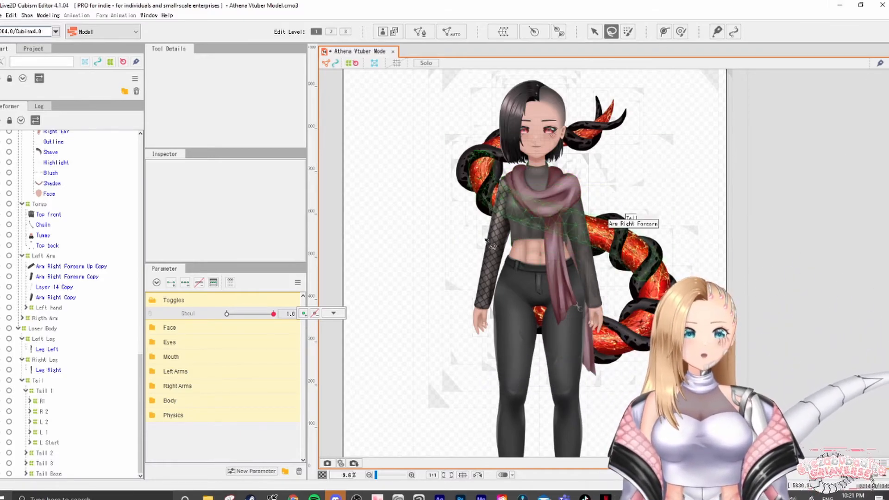
pyautogui.click(334, 313)
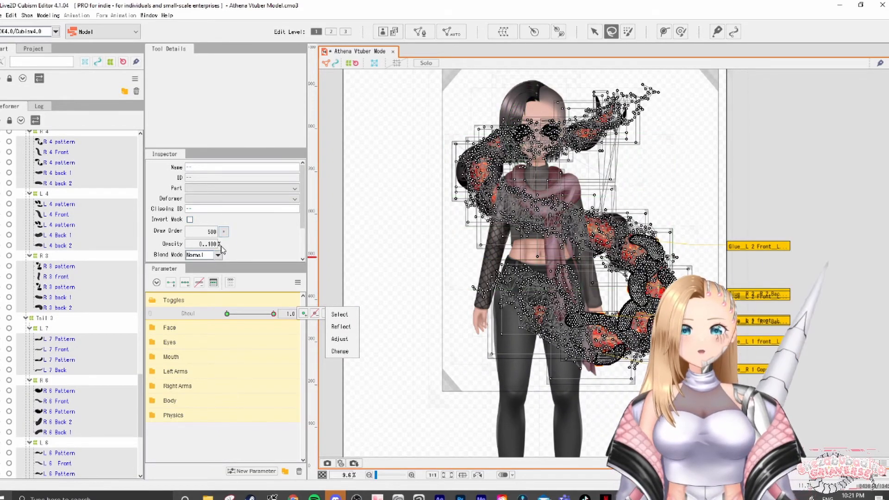
# - Return the Ghoul parameter to 0.0 with its keyed objects selected, and clear the selection
pyautogui.click(272, 316)
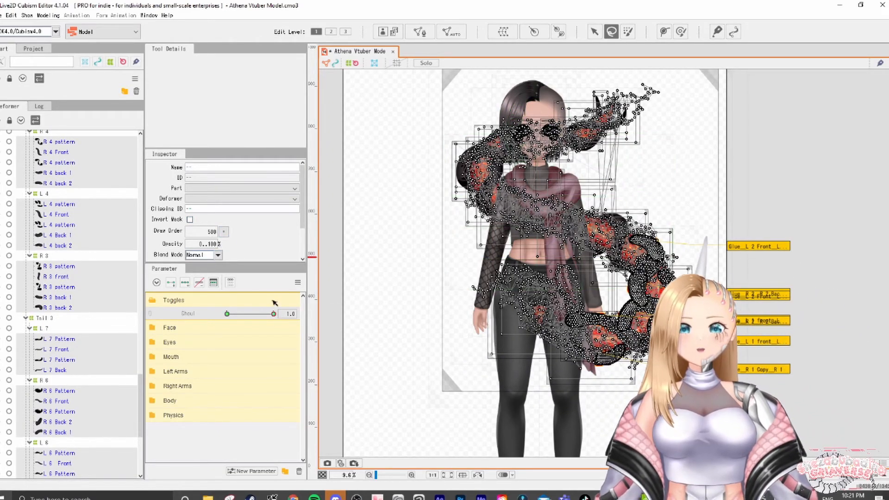
pyautogui.moveTo(273, 314); pyautogui.dragTo(169, 313)
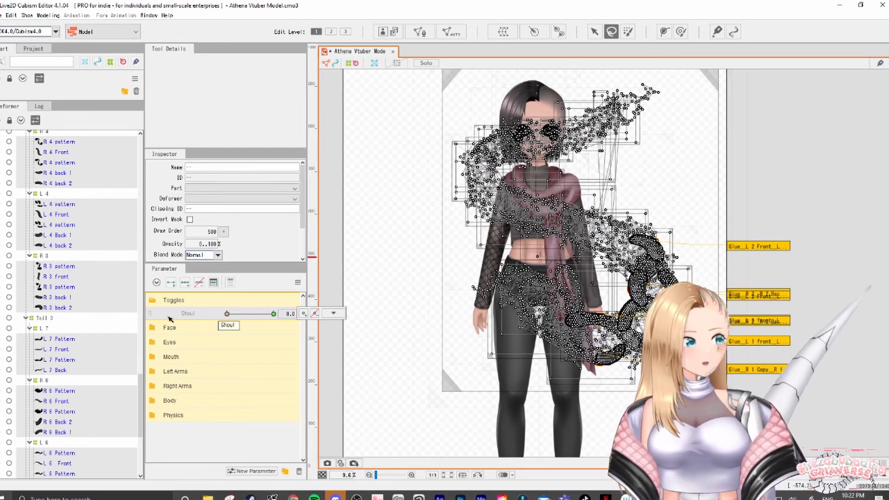
pyautogui.click(369, 230)
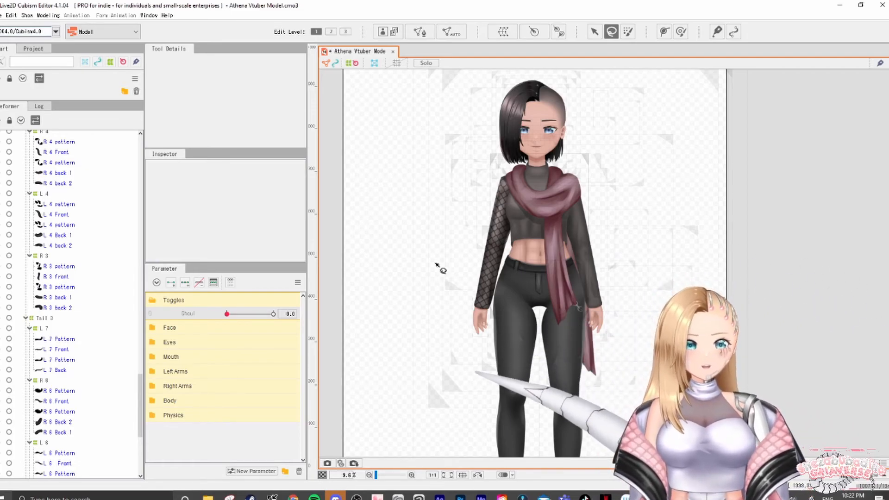
# - Keep the Ghoul parameter at 0.0 and select the L 7 warp deformer inside Tail 3
pyautogui.moveTo(233, 313); pyautogui.dragTo(214, 334)
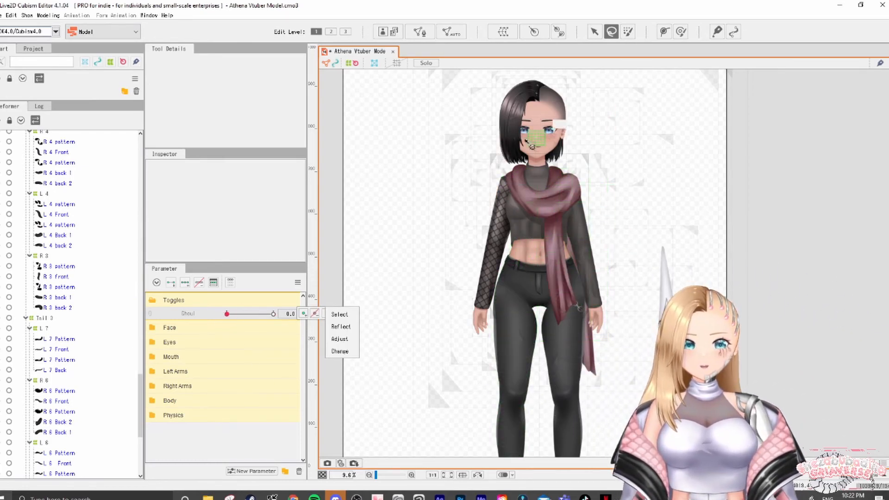
pyautogui.click(46, 329)
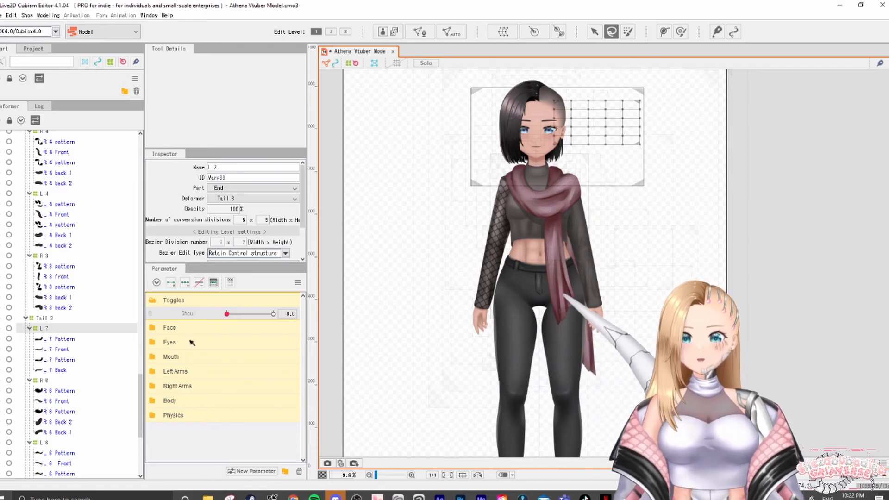